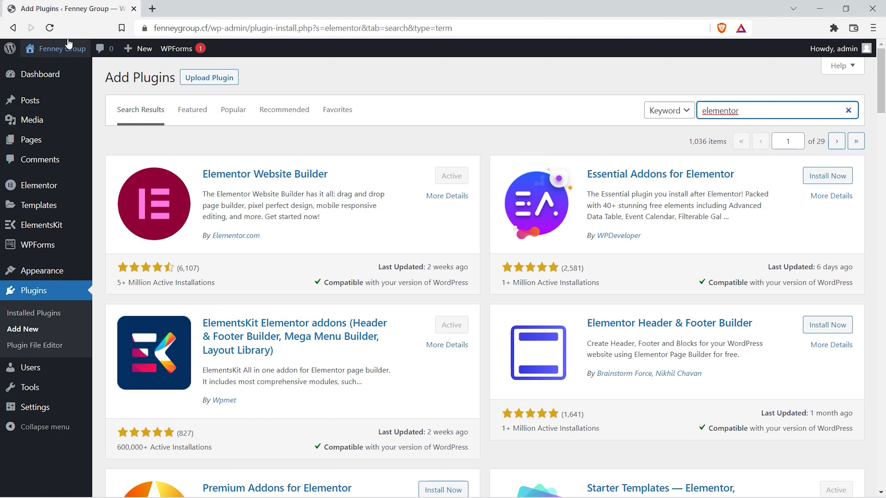
Step: Visit the live site, go to its Projects page and open that page for editing with Elementor
mouse_move(64, 53)
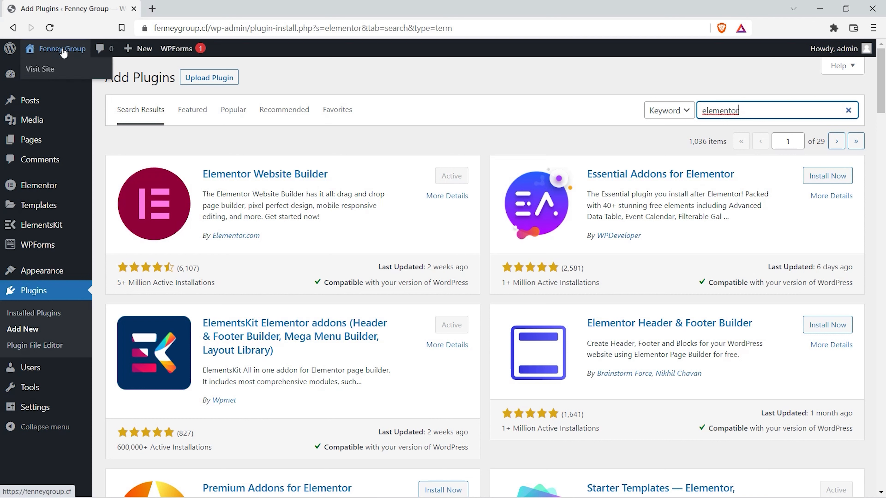
left_click(49, 70)
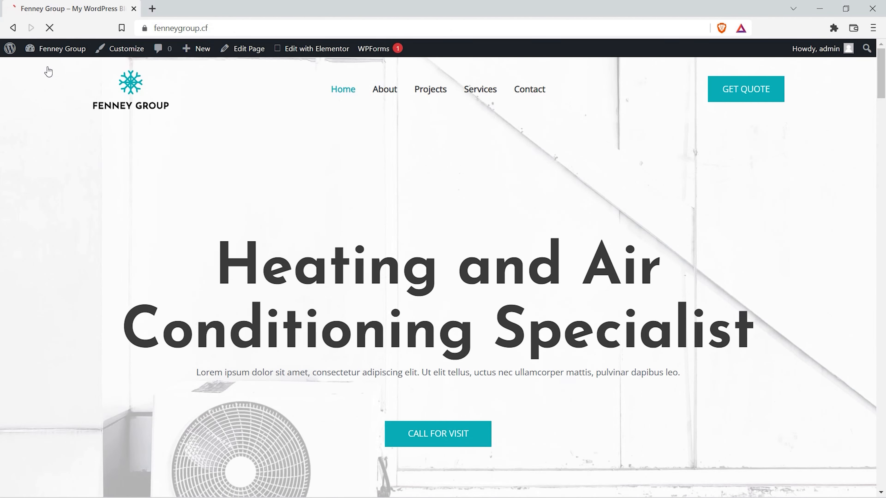
left_click(436, 95)
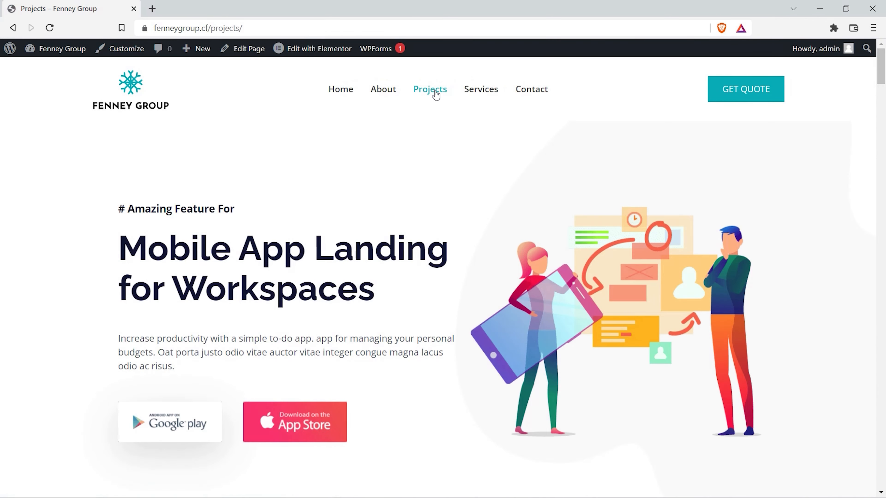
scroll(435, 128, "down", 10)
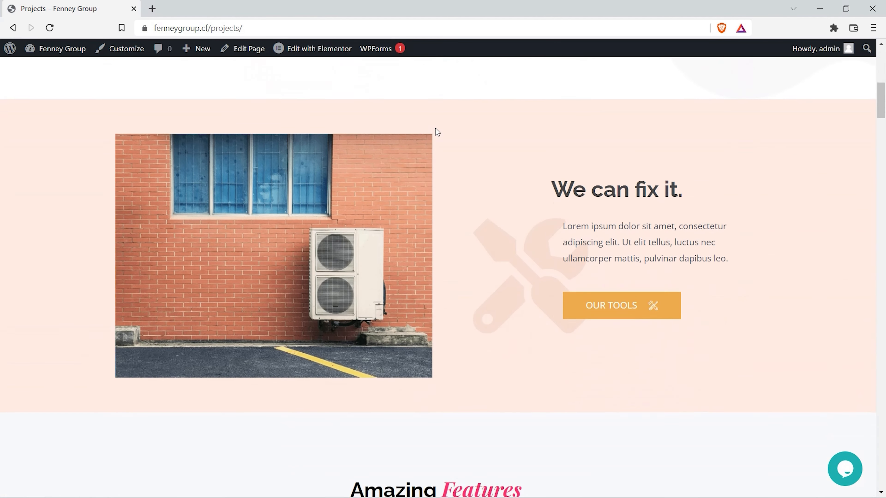
scroll(435, 128, "up", 2)
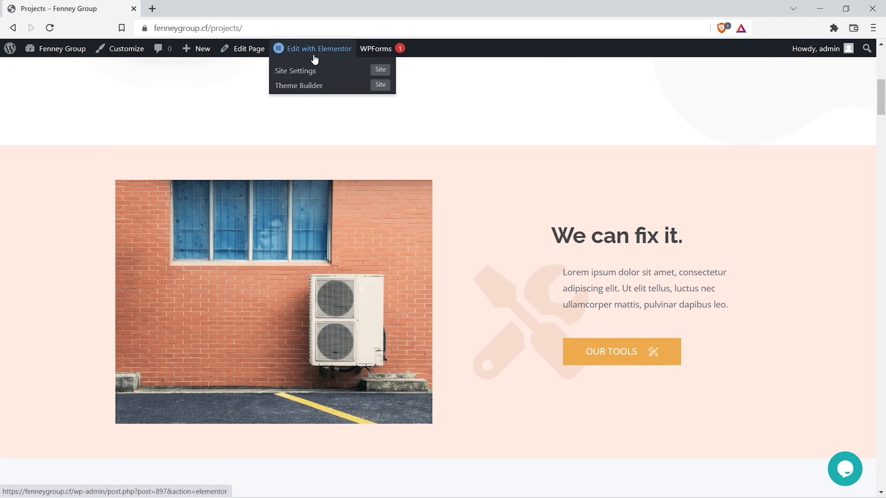
left_click(314, 56)
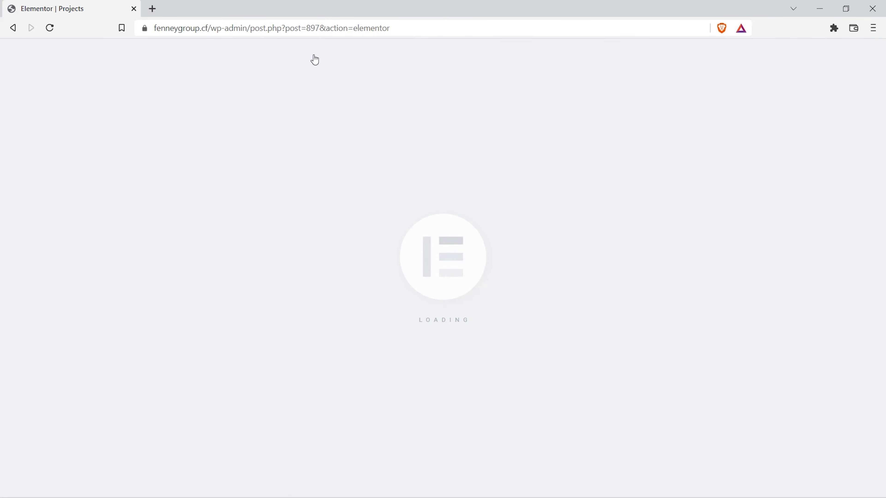
Step: Add a section with two equal columns between the "We can fix it." and "Amazing Features" sections
scroll(315, 59, "down", 10)
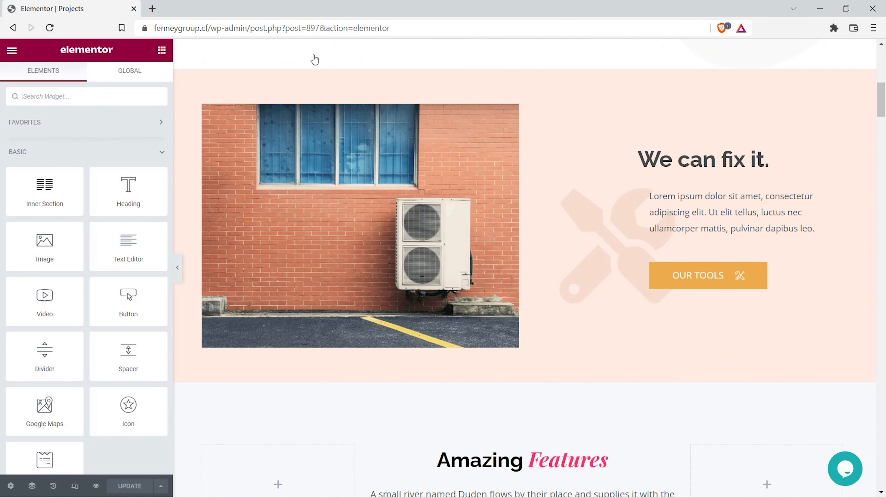
scroll(315, 59, "up", 2)
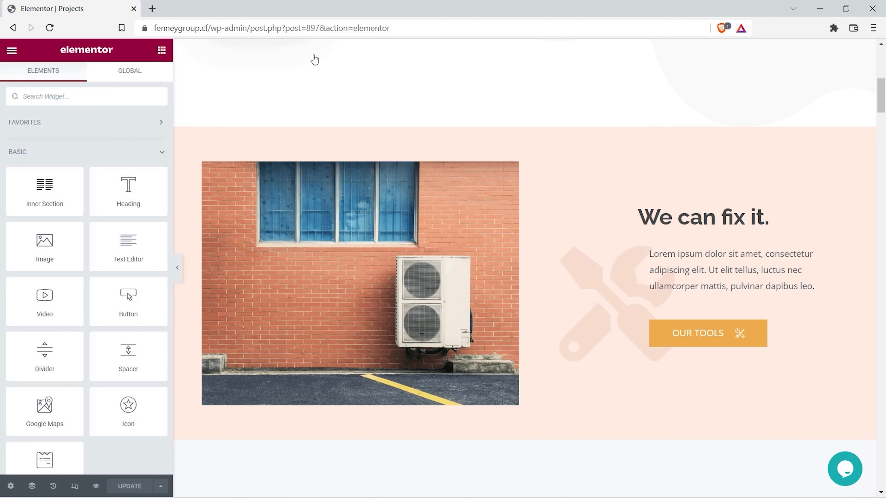
scroll(314, 59, "down", 4)
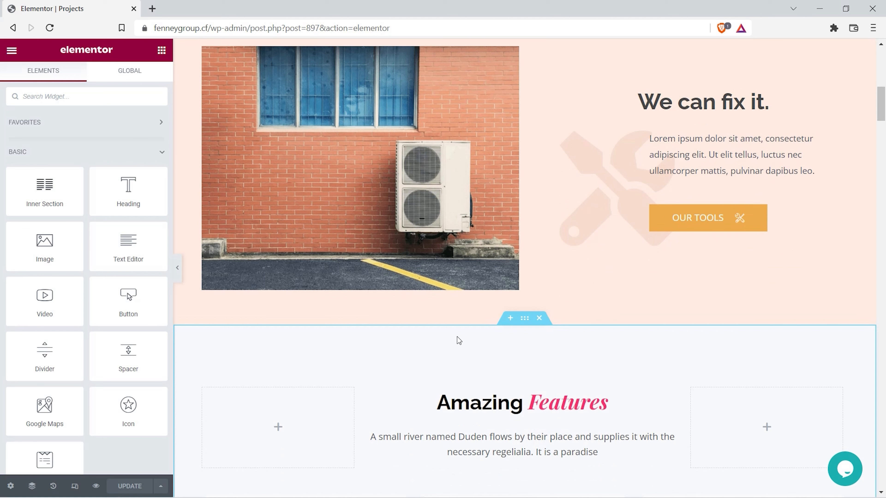
left_click(508, 326)
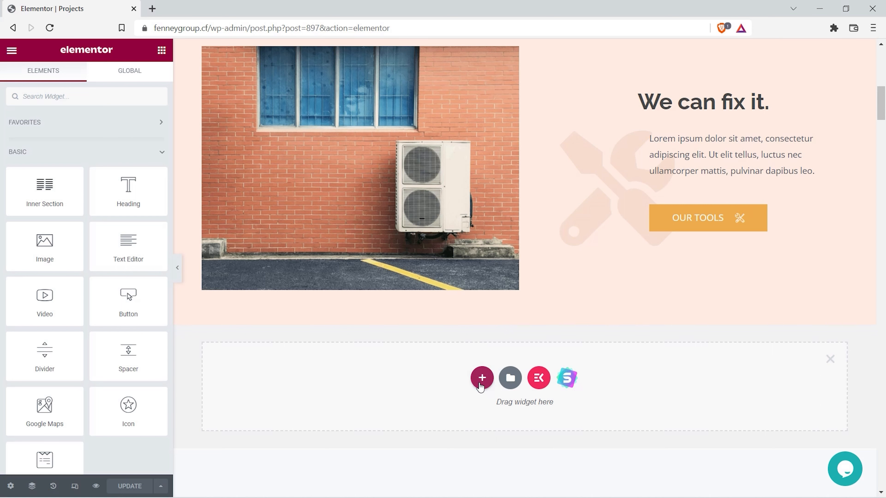
left_click(481, 378)
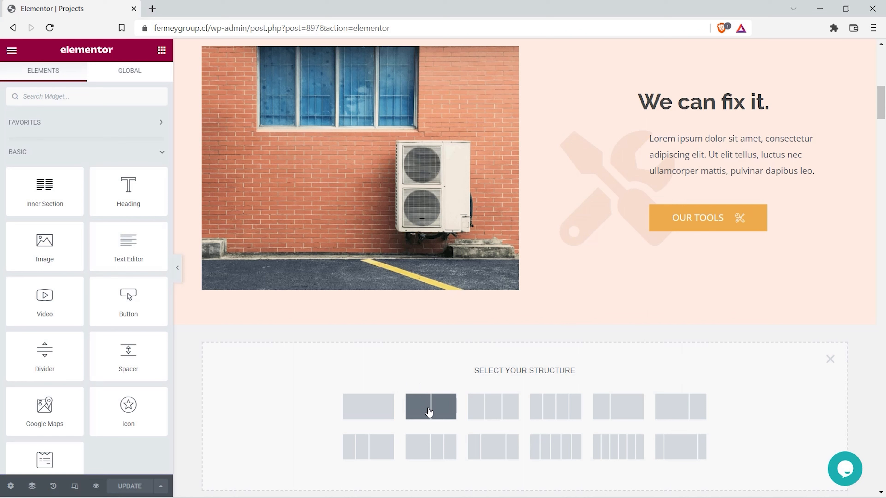
left_click(429, 412)
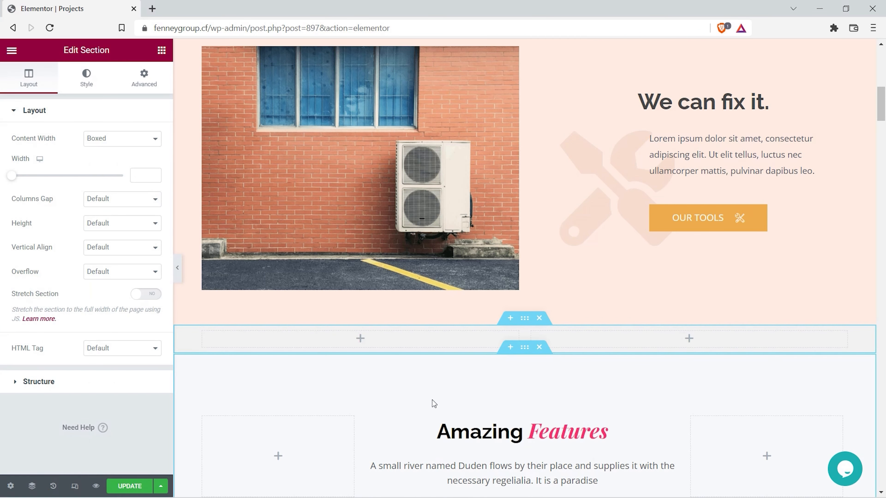
scroll(431, 400, "up", 5)
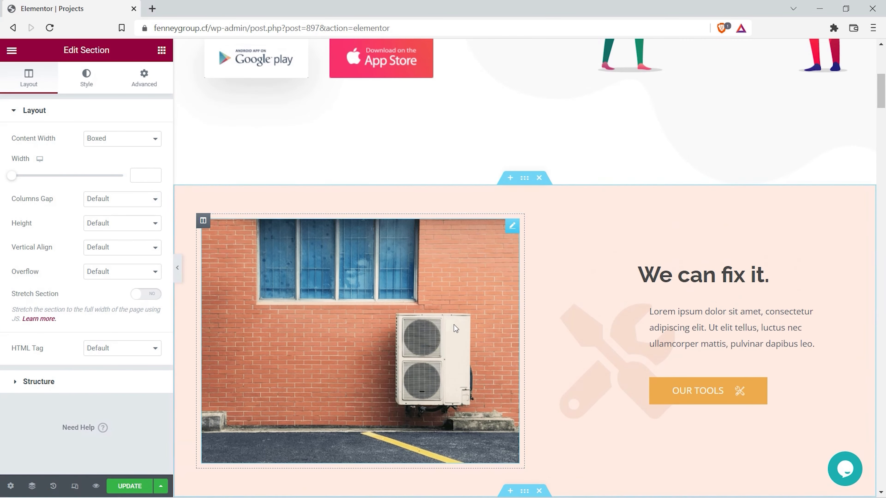
left_click(503, 182)
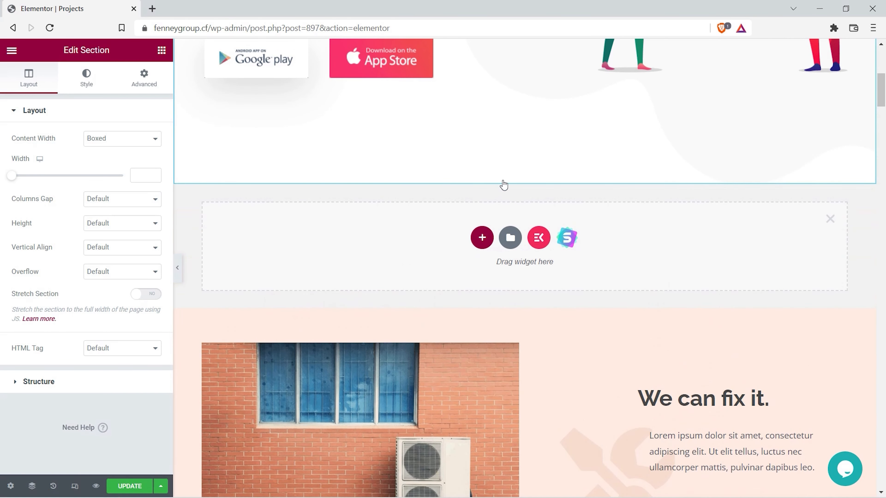
left_click(480, 243)
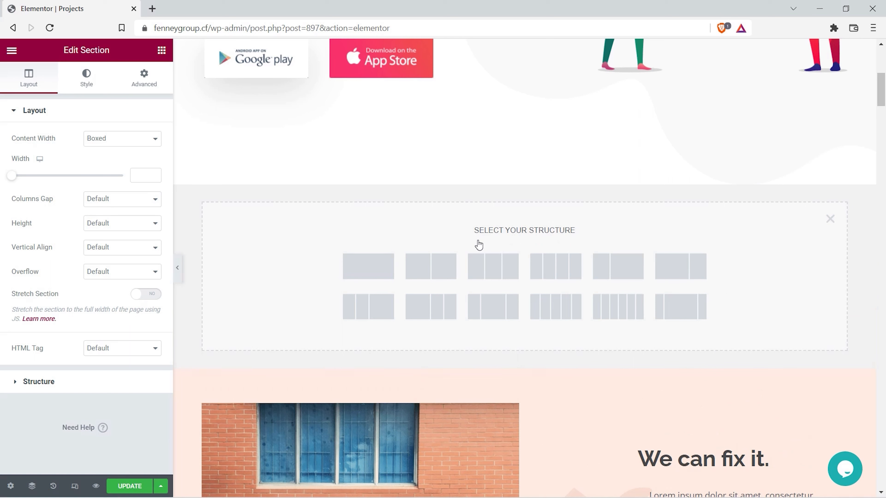
left_click(438, 270)
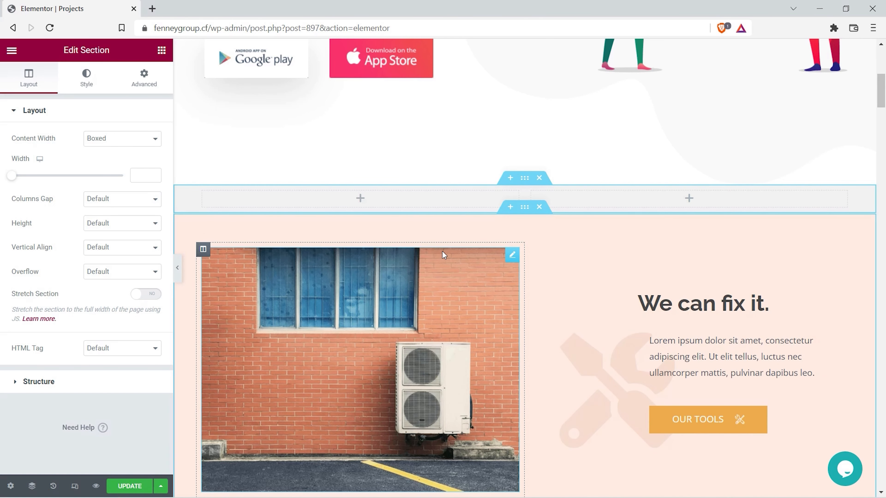
left_click(539, 179)
Step: Place an Image widget in the left column of the empty section below "We can fix it."
scroll(539, 180, "down", 6)
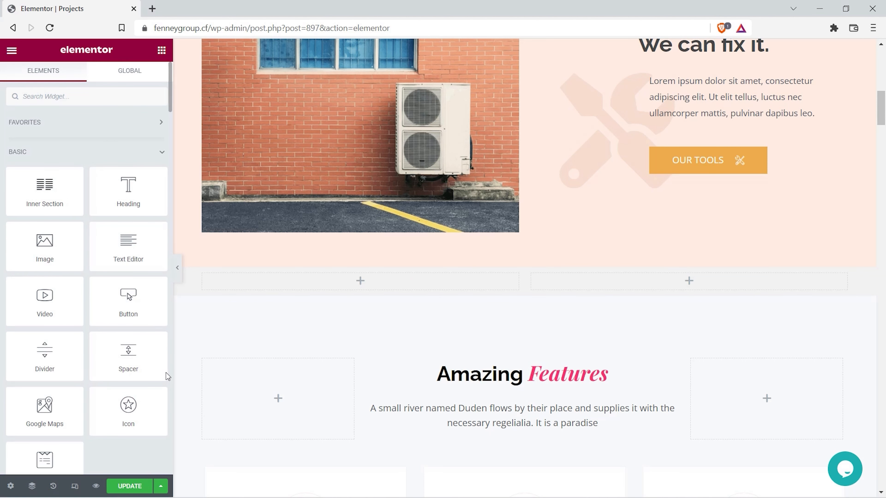
scroll(320, 279, "up", 5)
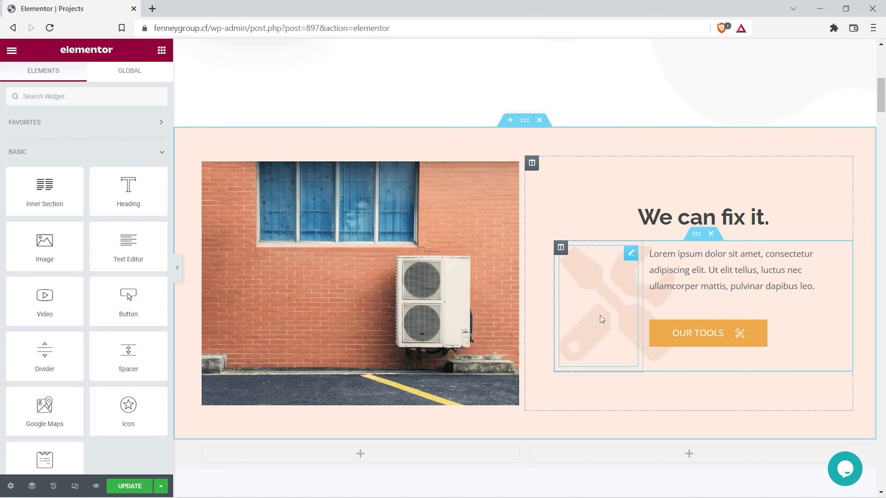
scroll(602, 319, "down", 3)
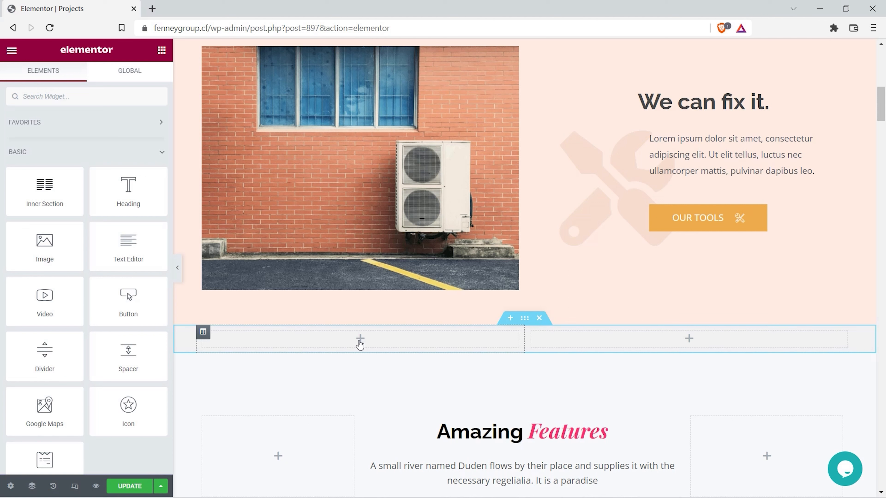
left_click_drag(52, 254, 330, 339)
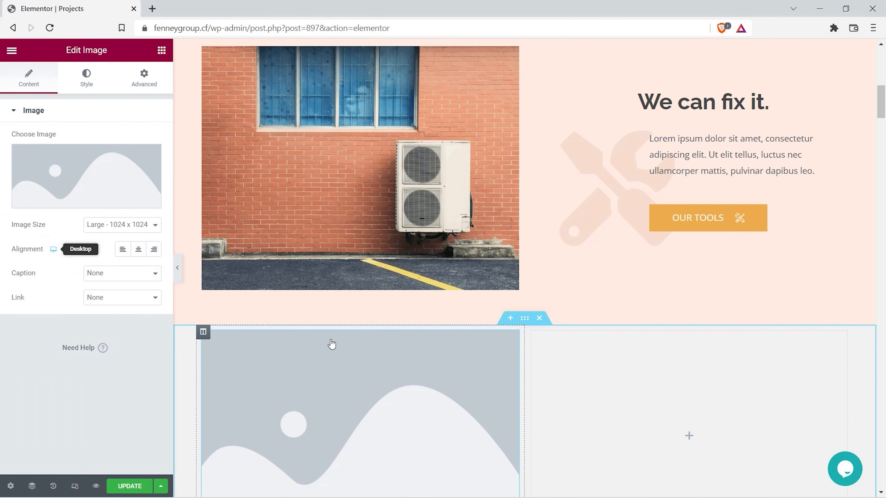
scroll(331, 345, "down", 3)
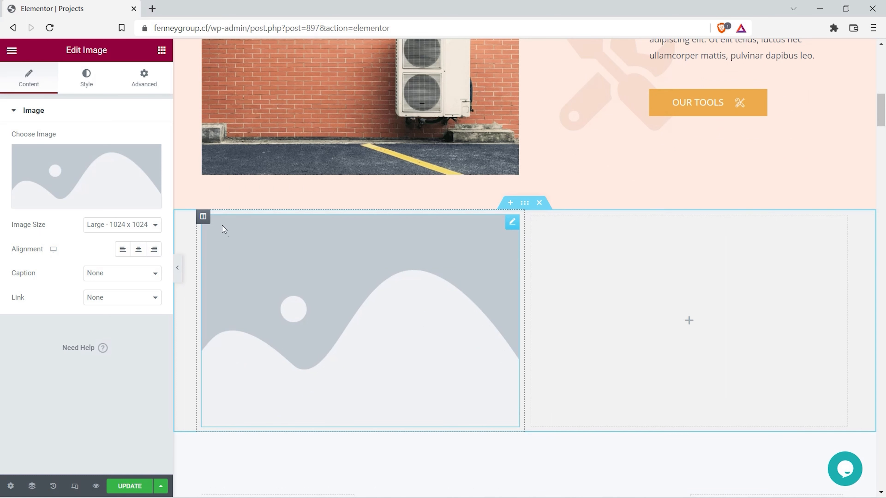
Step: Insert pic-11.png, the brick wall with the air-conditioning unit, from the Media Library into the Image widget
left_click(99, 177)
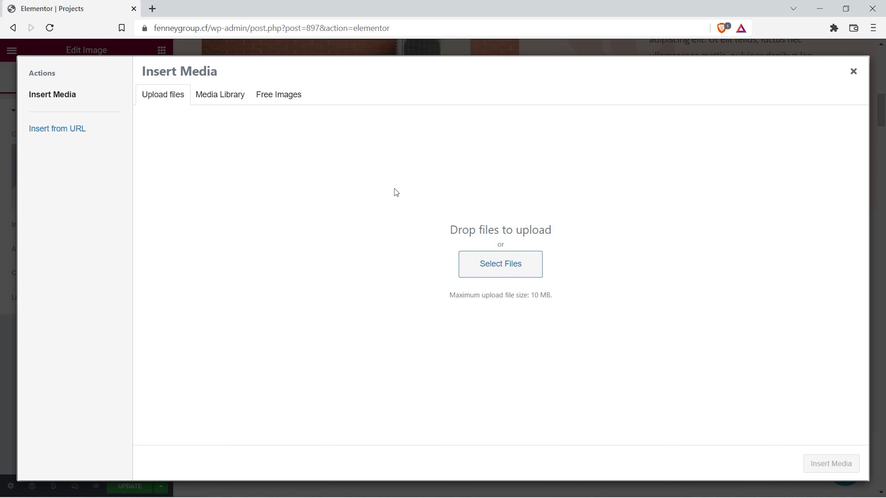
left_click(222, 105)
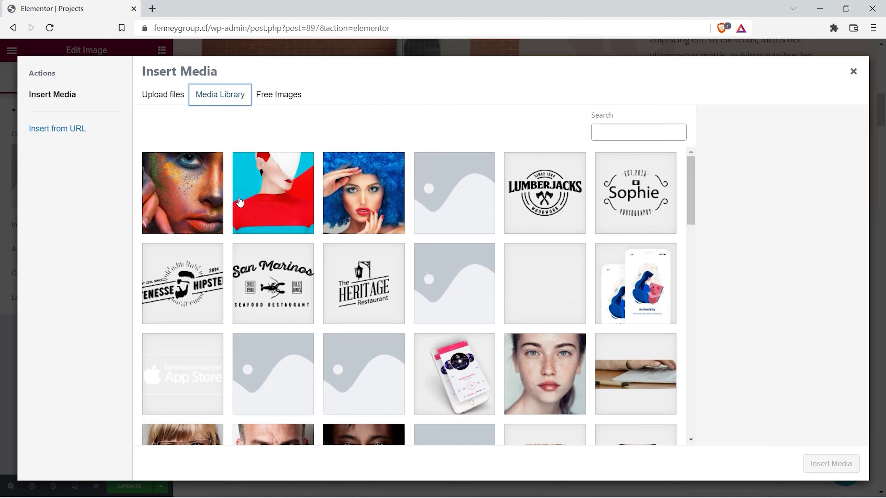
scroll(237, 199, "down", 15)
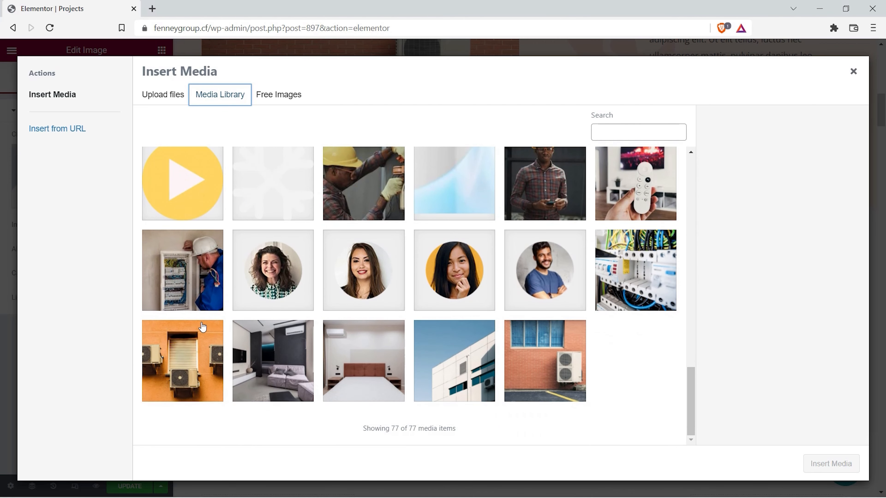
left_click(525, 373)
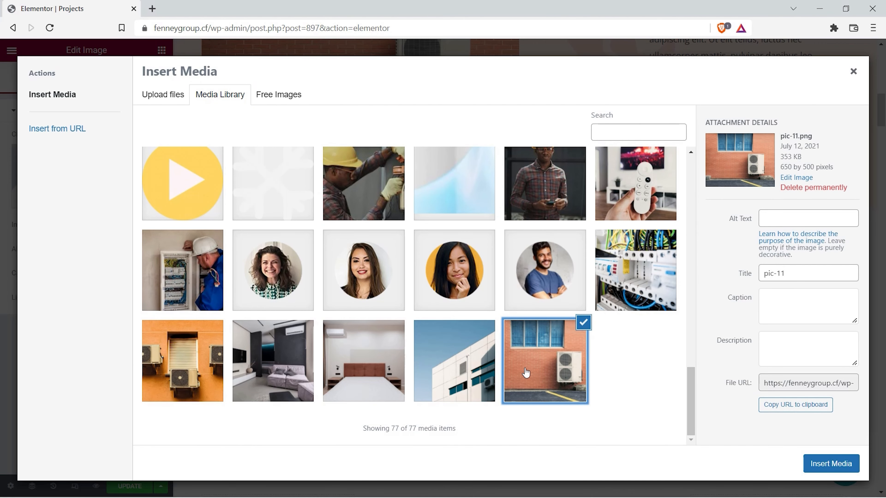
left_click(831, 463)
Step: Place a Heading widget in the empty right column beside the air-conditioner image
scroll(827, 454, "up", 3)
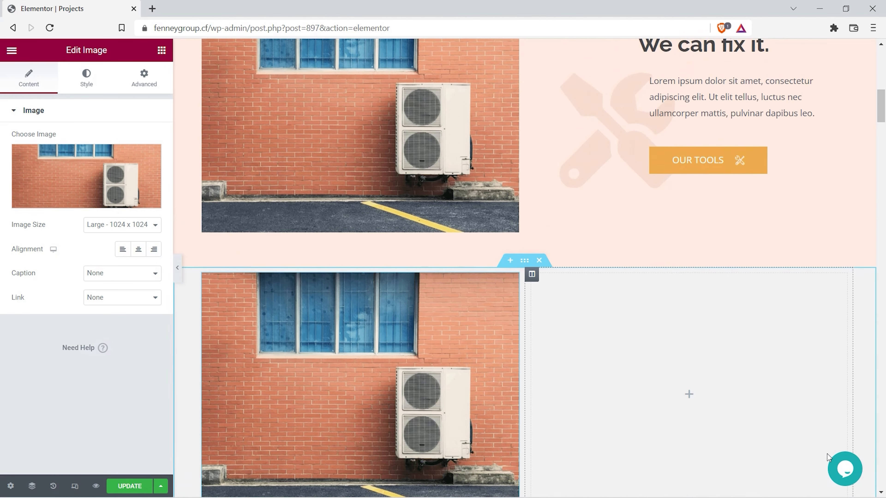
scroll(824, 454, "down", 3)
scroll(814, 454, "up", 4)
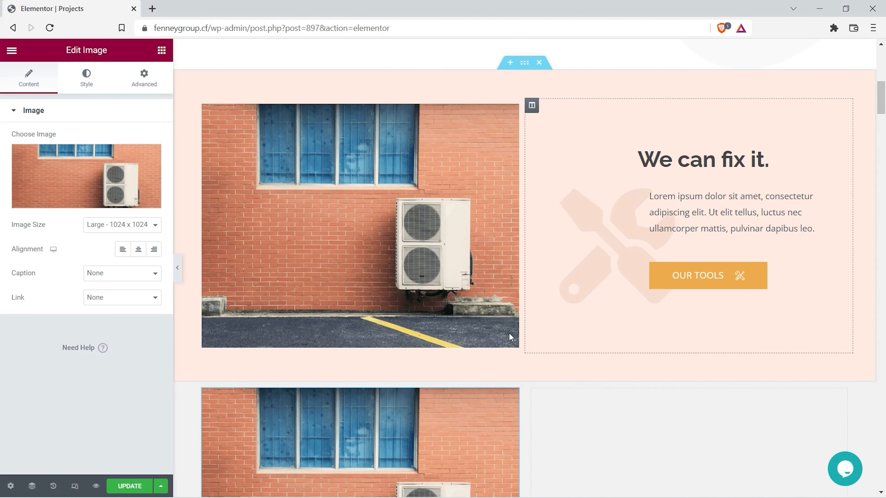
left_click(161, 50)
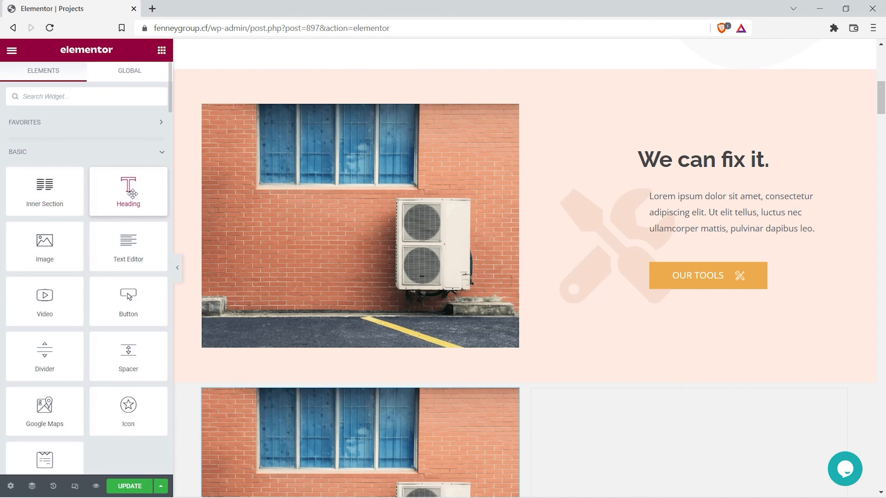
left_click_drag(132, 193, 699, 421)
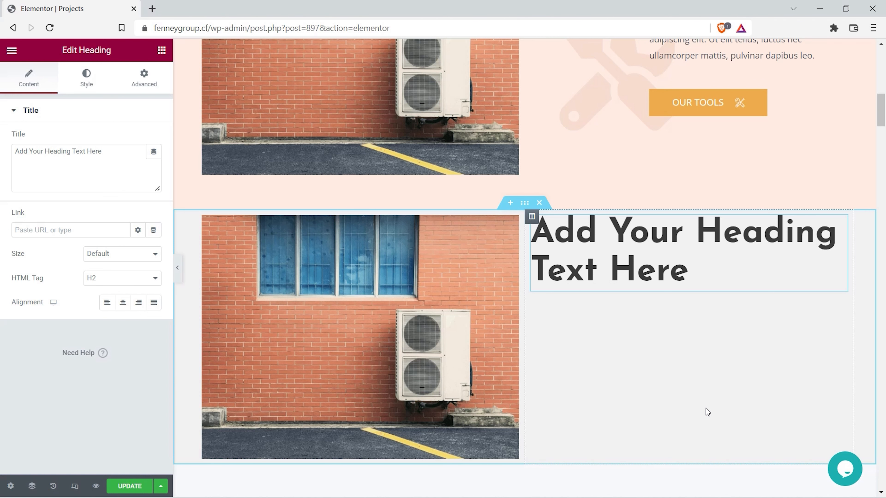
Step: Place an Inner Section directly below the heading in the right column
scroll(706, 408, "up", 3)
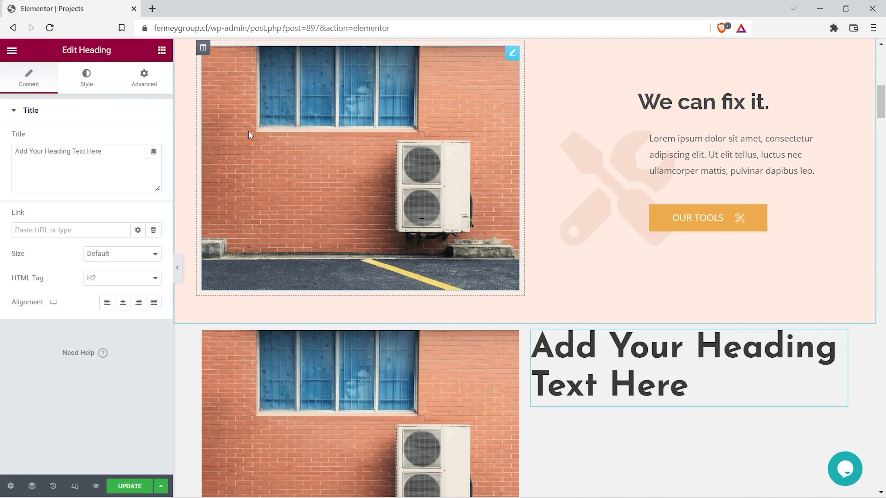
left_click(157, 51)
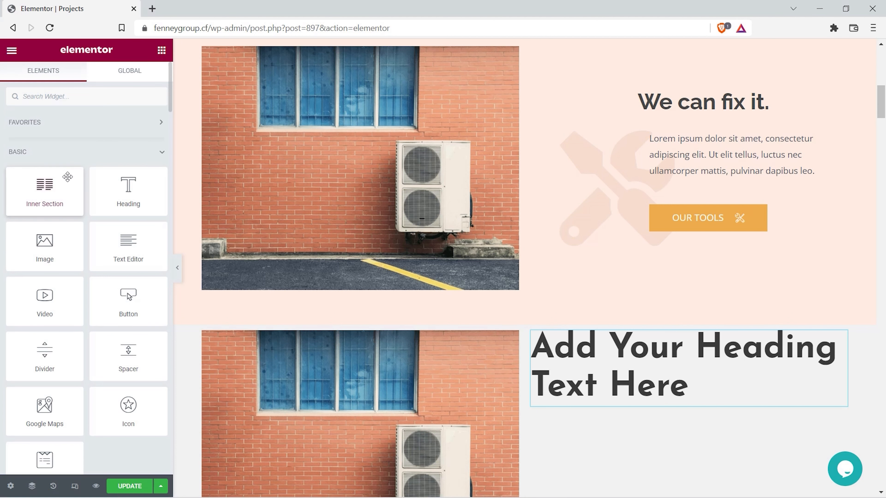
left_click_drag(58, 197, 705, 408)
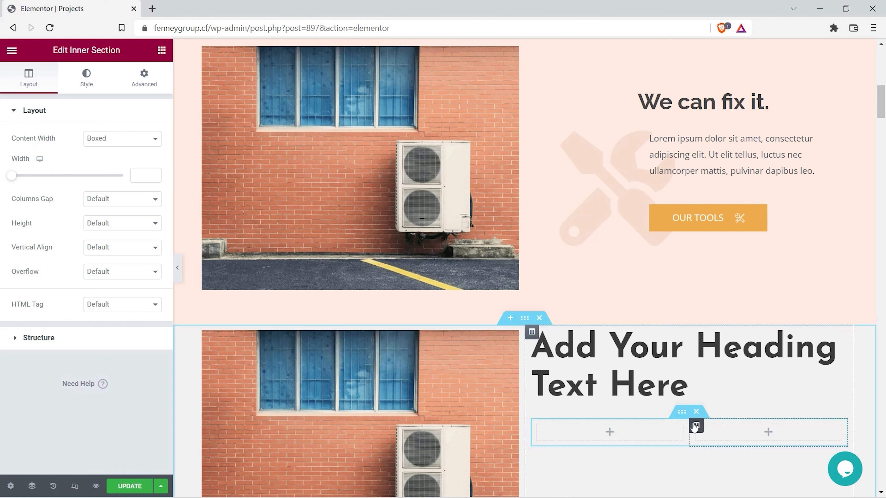
Step: Place a Text Editor widget in the inner section's right column and a Button widget beneath its text
left_click(162, 51)
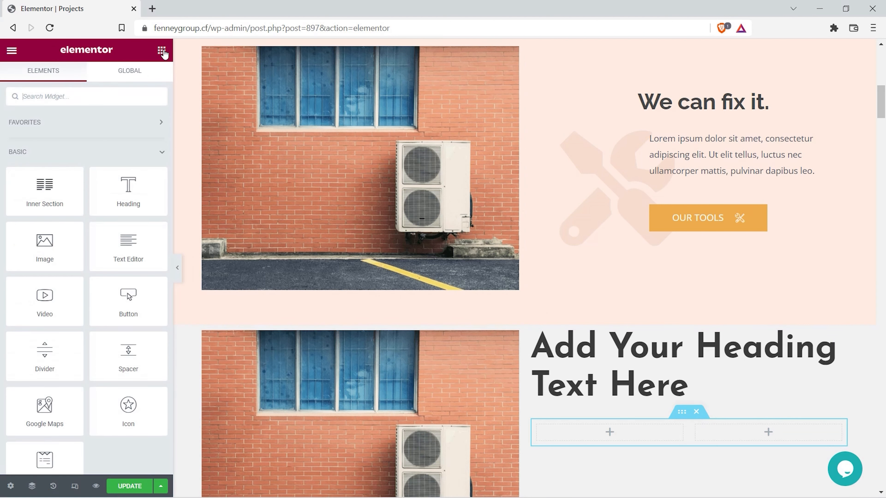
left_click_drag(126, 245, 762, 438)
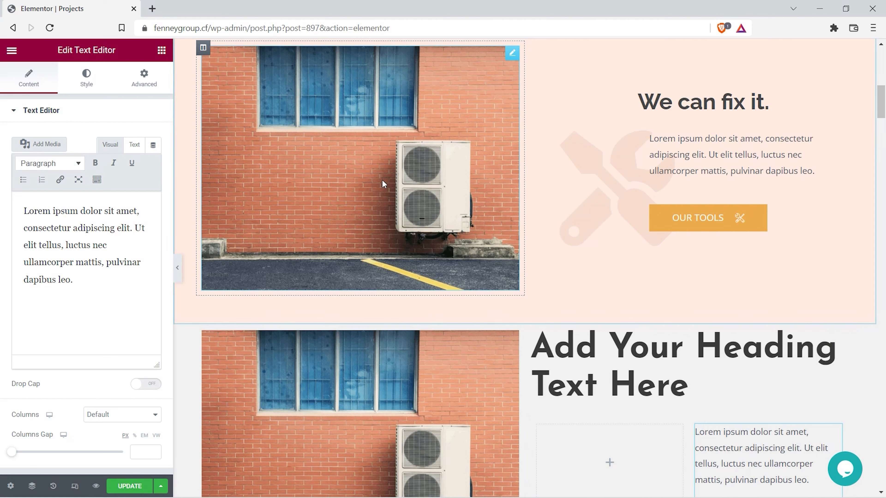
left_click(162, 52)
left_click_drag(115, 310, 739, 439)
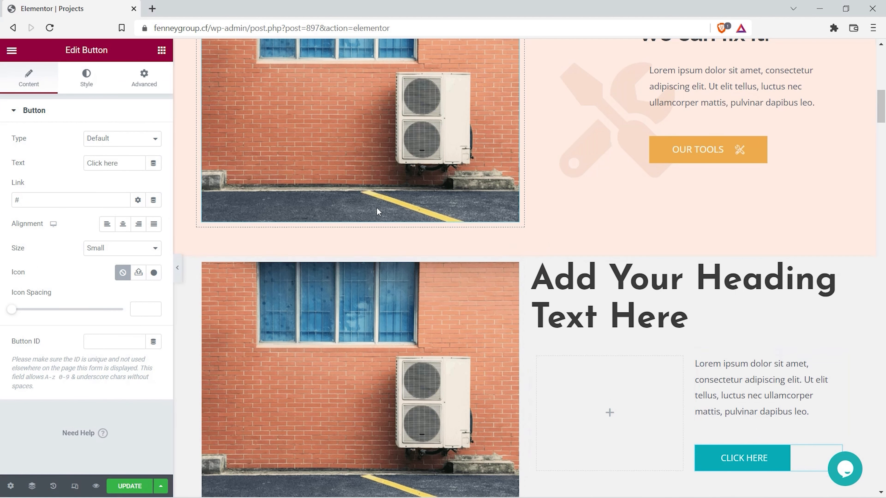
Step: Place an Icon widget in the inner section's empty left column and compare the new section with the original at full width
left_click(161, 51)
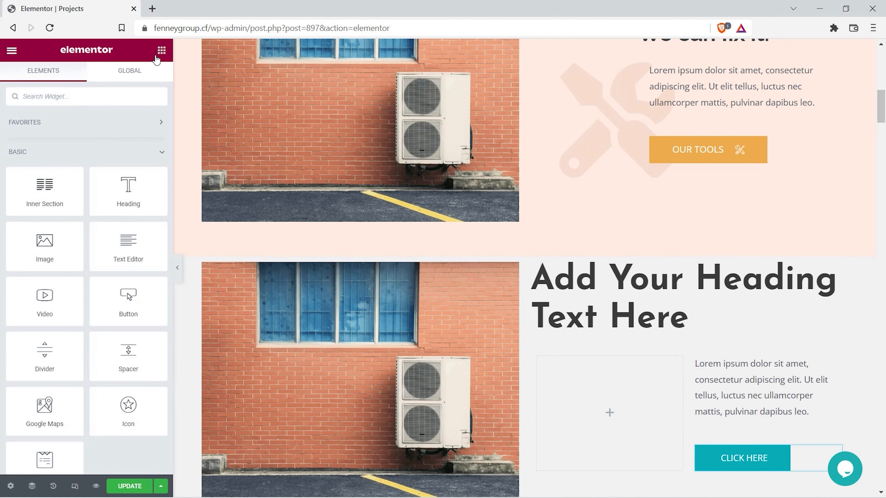
left_click_drag(127, 408, 585, 428)
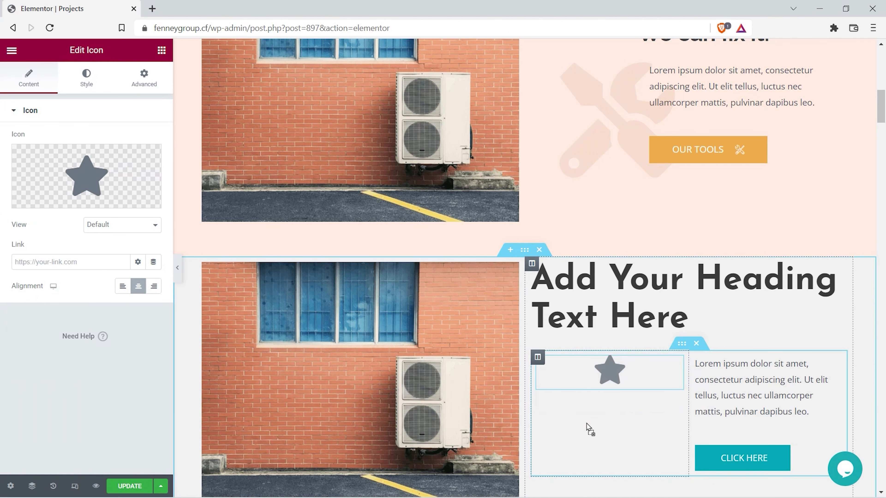
left_click(177, 268)
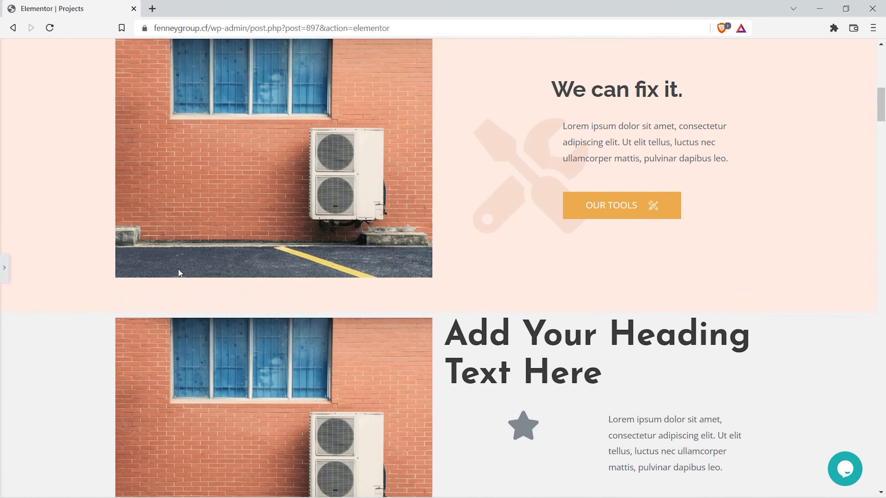
scroll(179, 272, "up", 2)
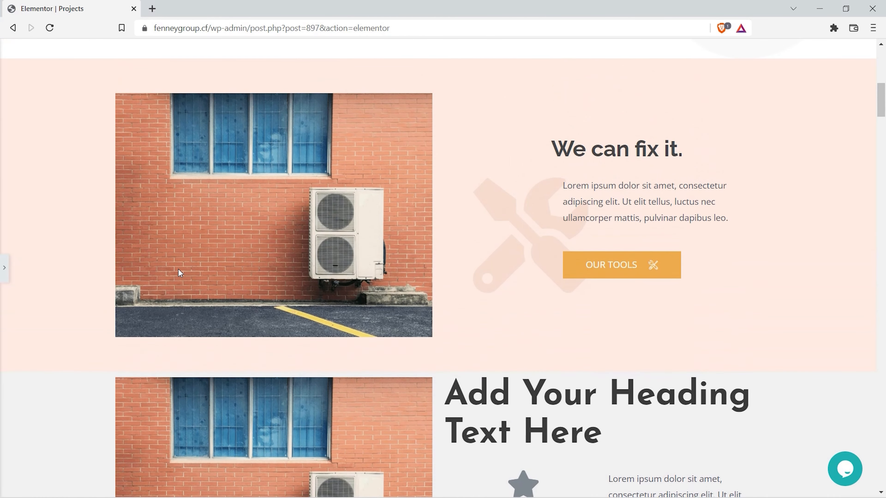
scroll(179, 270, "down", 5)
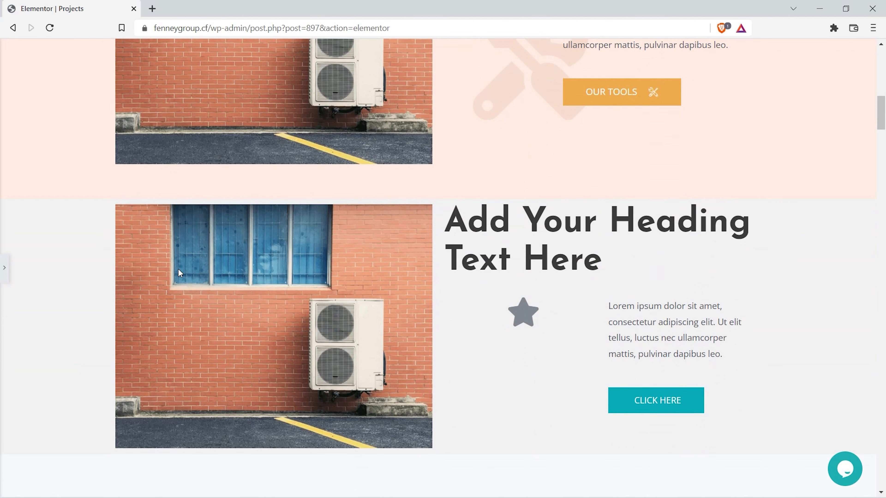
scroll(178, 269, "up", 5)
scroll(177, 269, "down", 3)
left_click(4, 268)
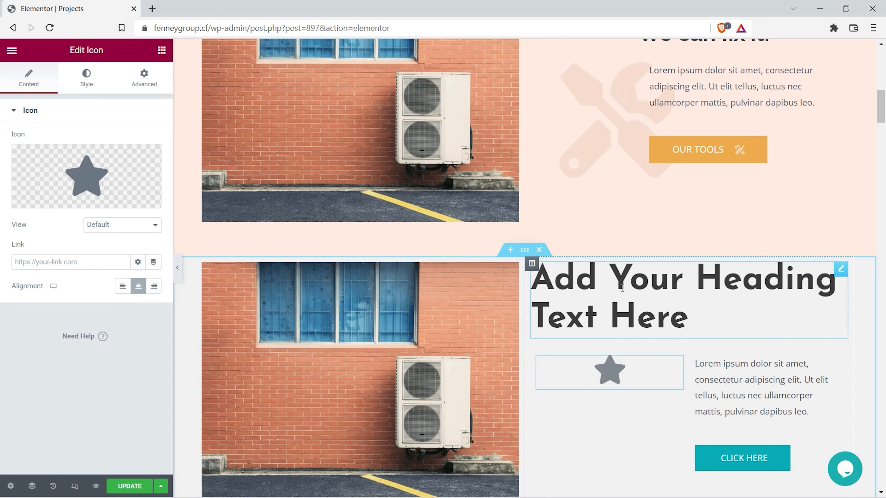
Step: Change the new heading's title to "We can fix it." and center-align it
left_click(622, 288)
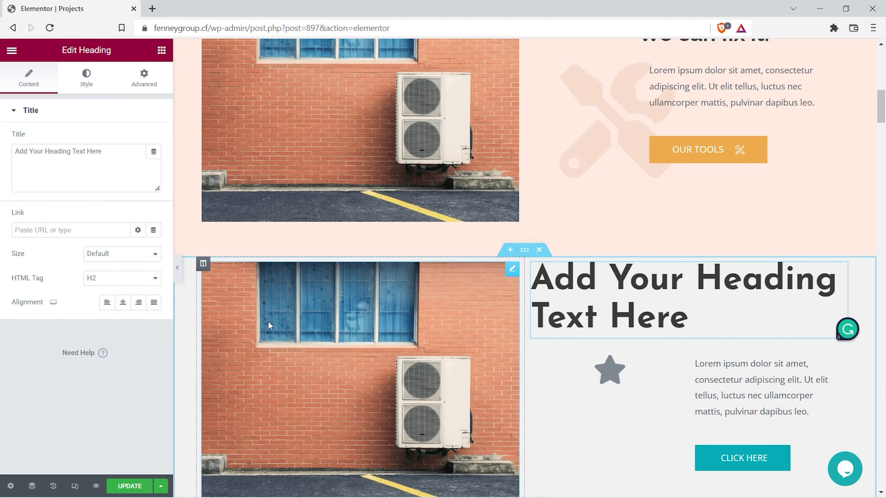
left_click(105, 164)
left_click_drag(105, 153, 4, 148)
type("W")
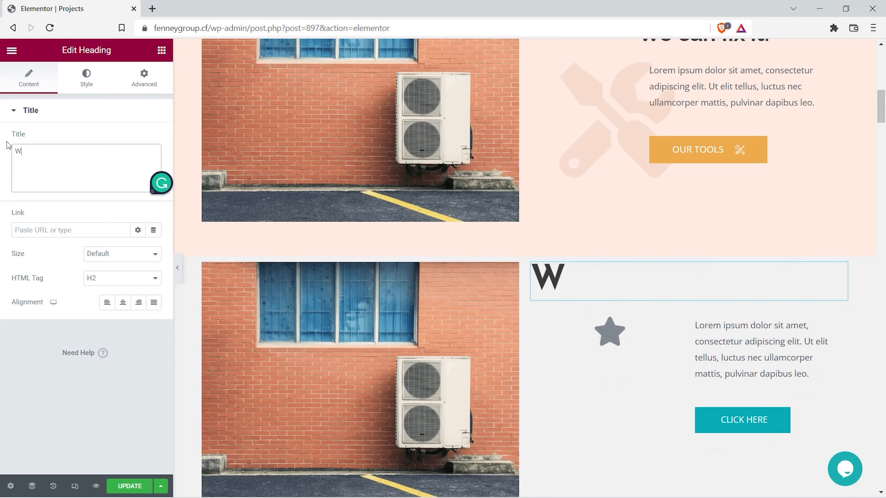
type("e can fi")
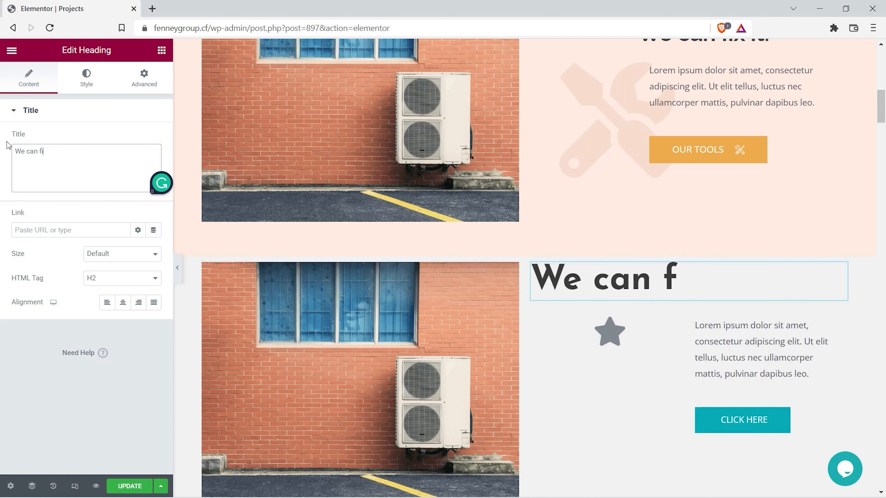
type("x it.")
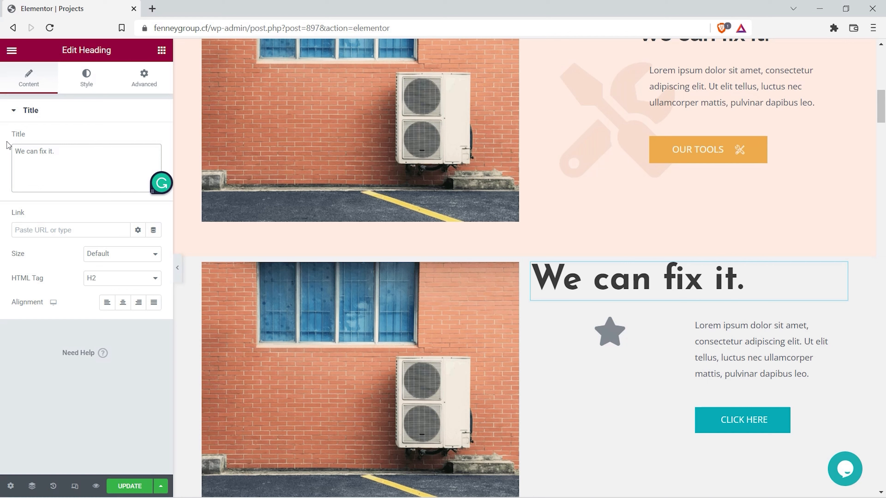
scroll(654, 301, "up", 2)
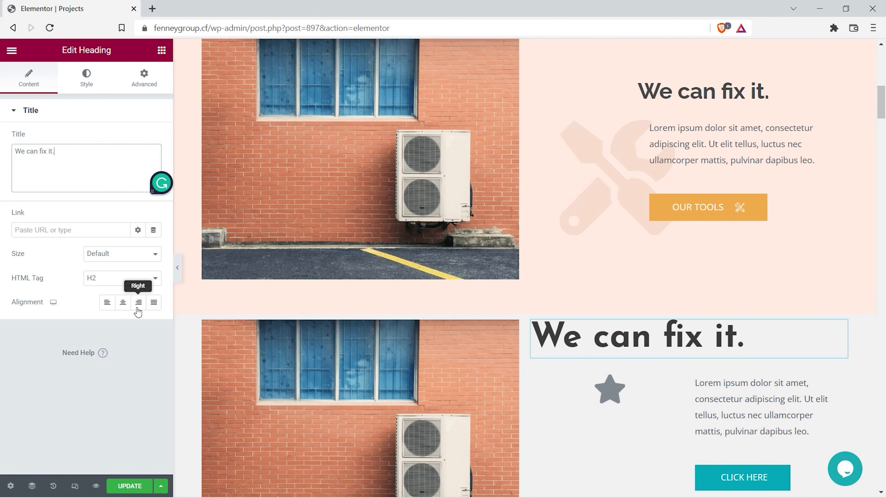
left_click(121, 302)
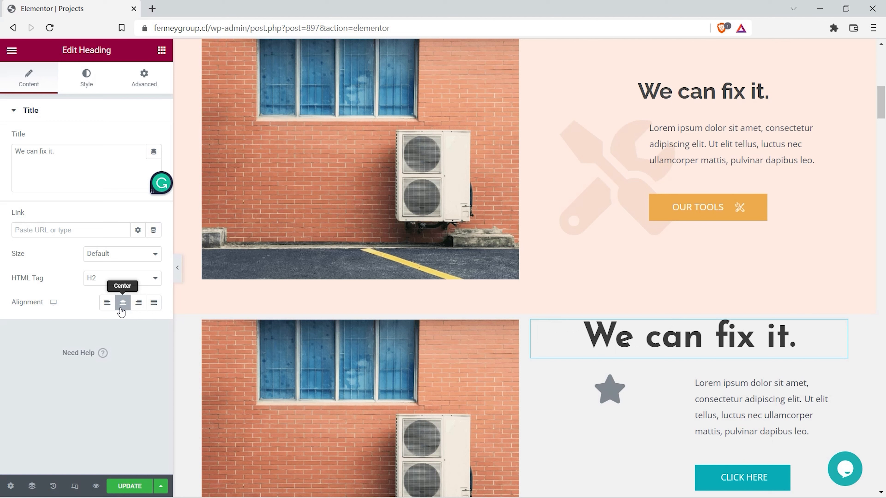
Step: Set the new heading's text color to #474747
left_click(87, 90)
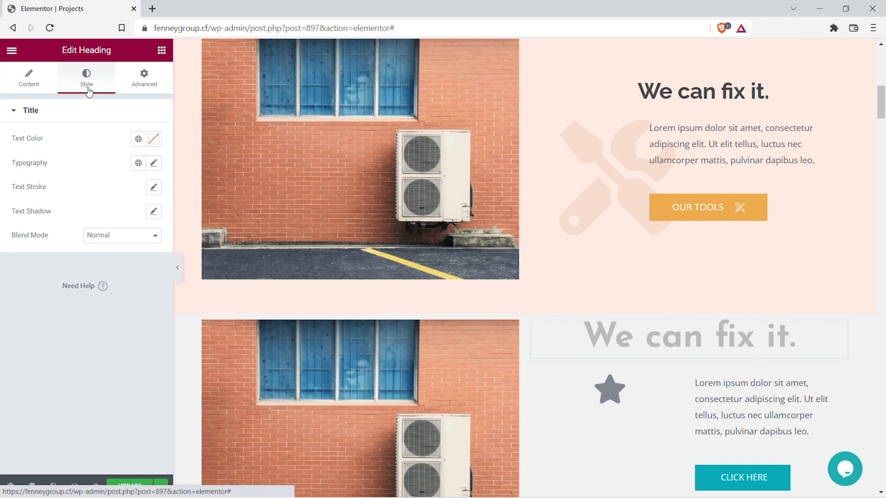
left_click(156, 142)
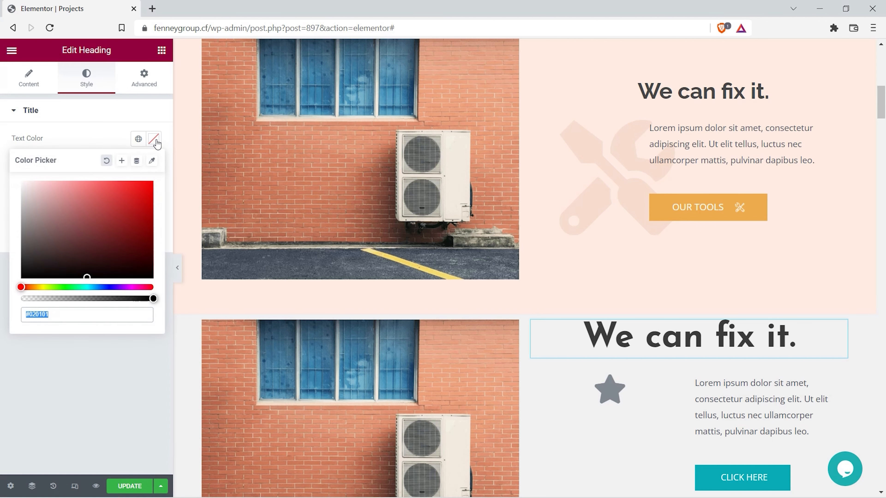
left_click(137, 193)
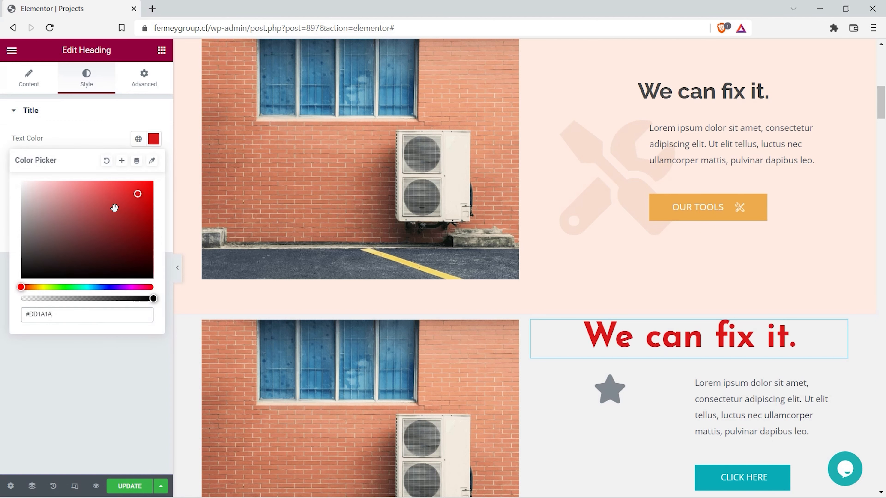
left_click(25, 277)
left_click_drag(30, 314, 54, 313)
type("474747")
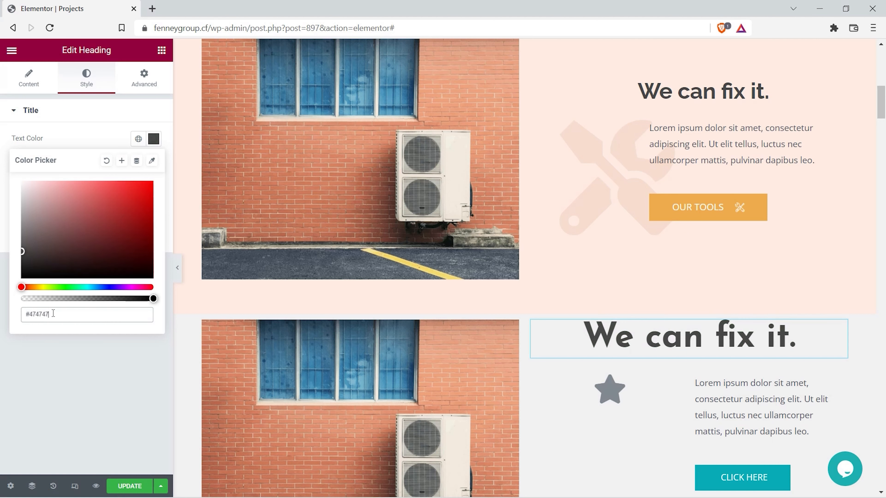
left_click(47, 345)
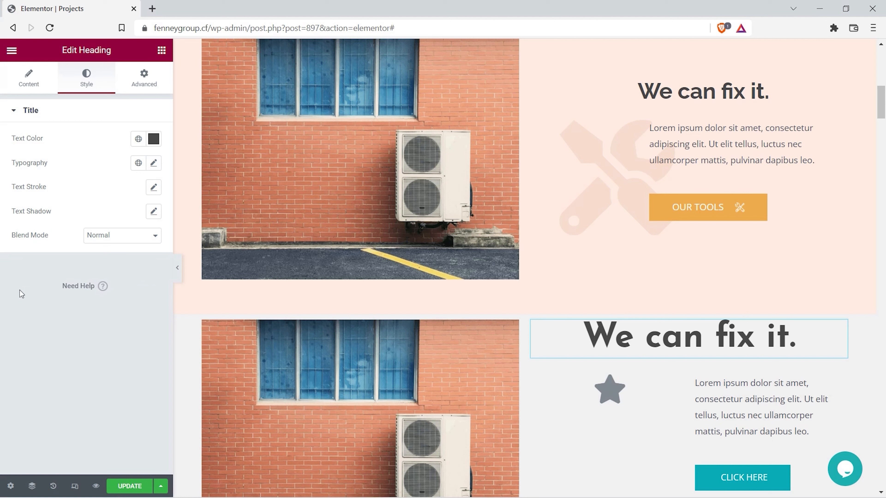
Step: Set the new heading's font size to 38 px in its typography settings
left_click(153, 170)
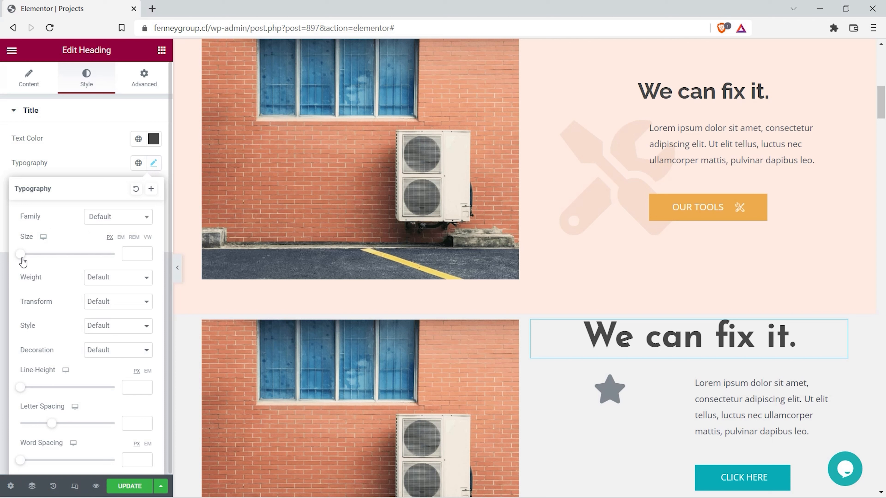
mouse_move(23, 261)
left_mouse_down()
mouse_move(61, 263)
mouse_move(39, 261)
left_mouse_up()
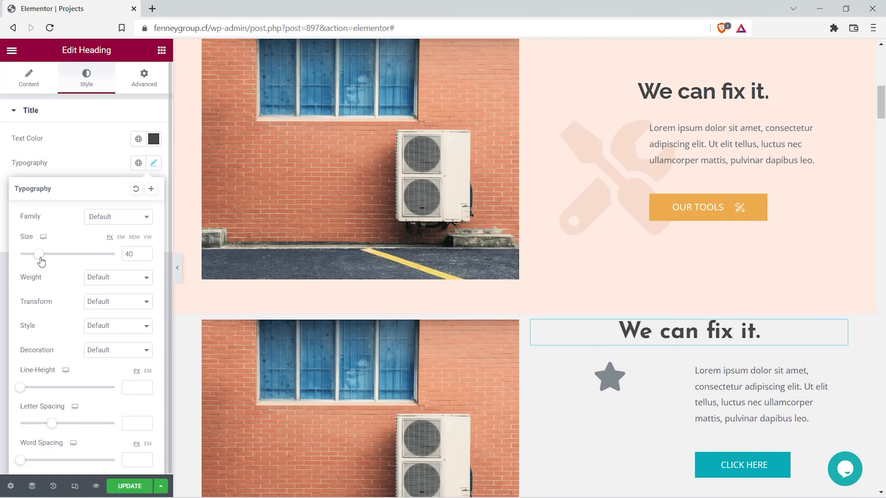
left_click(144, 256)
left_click(145, 256)
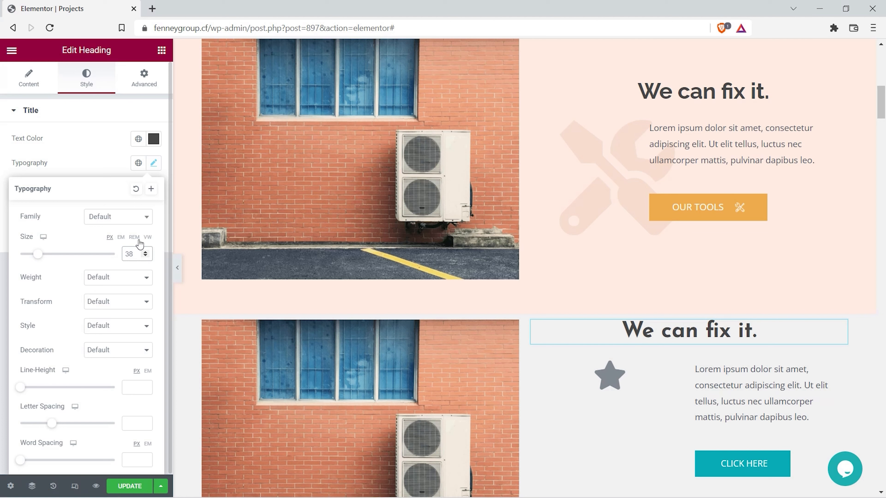
Step: Change the new heading's font family to Raleway
left_click(134, 219)
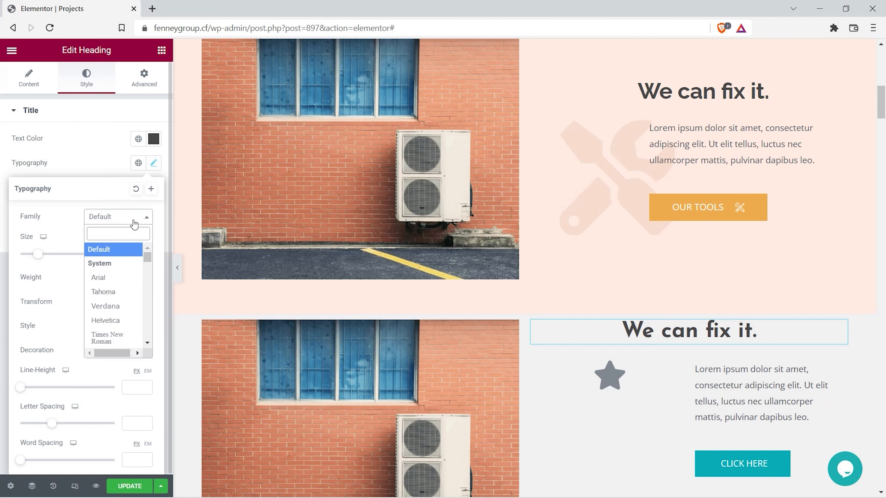
left_click(110, 284)
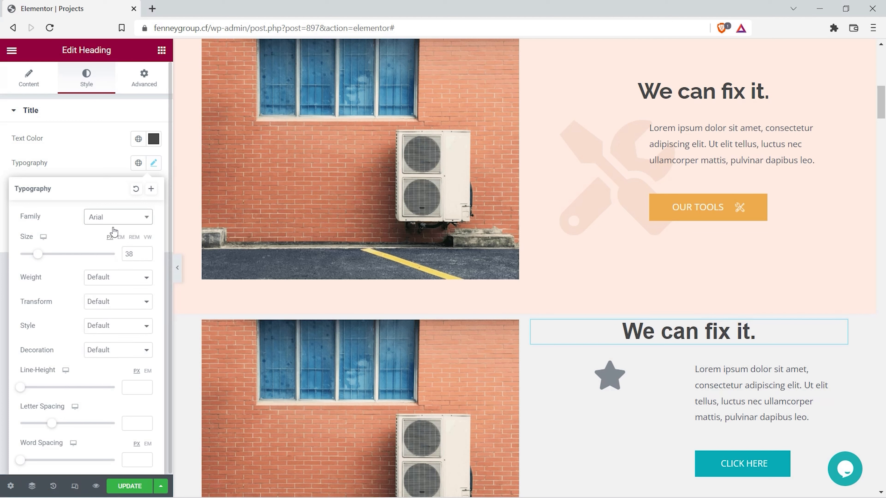
left_click(117, 219)
type("rale")
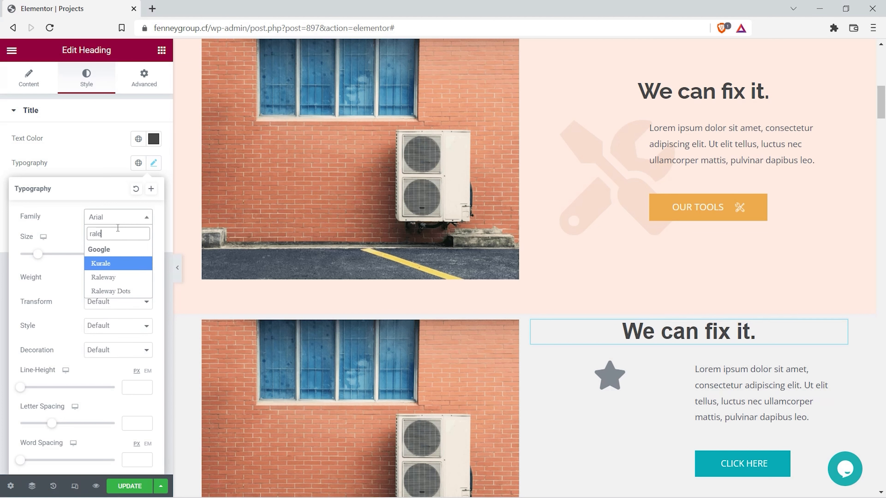
left_click(112, 278)
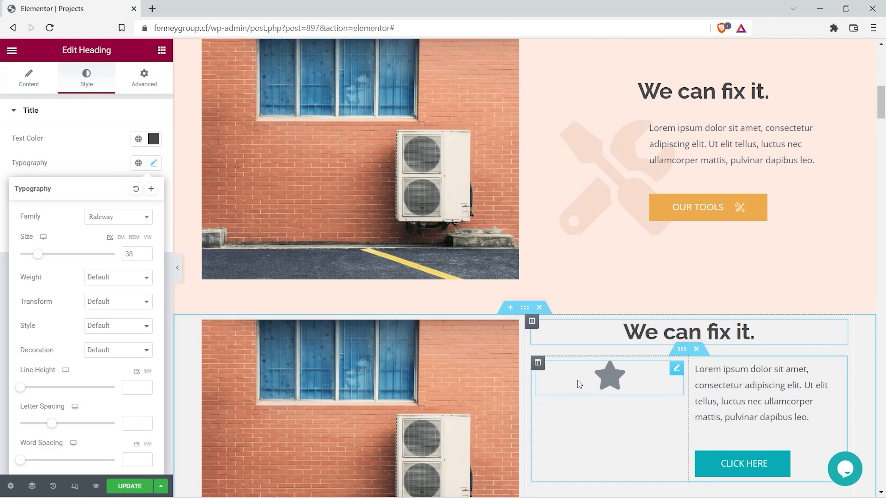
Step: Replace the star in the Icon widget with the solid Tools icon from the Icon Library
left_click(607, 381)
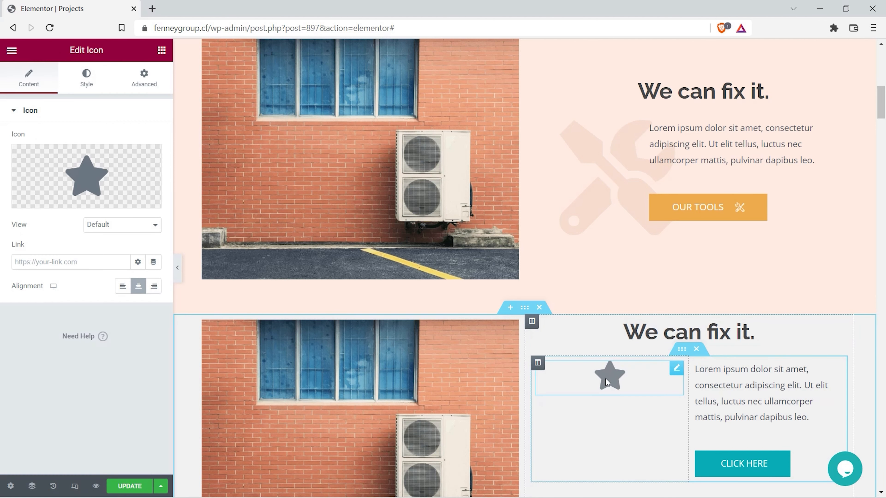
mouse_move(99, 198)
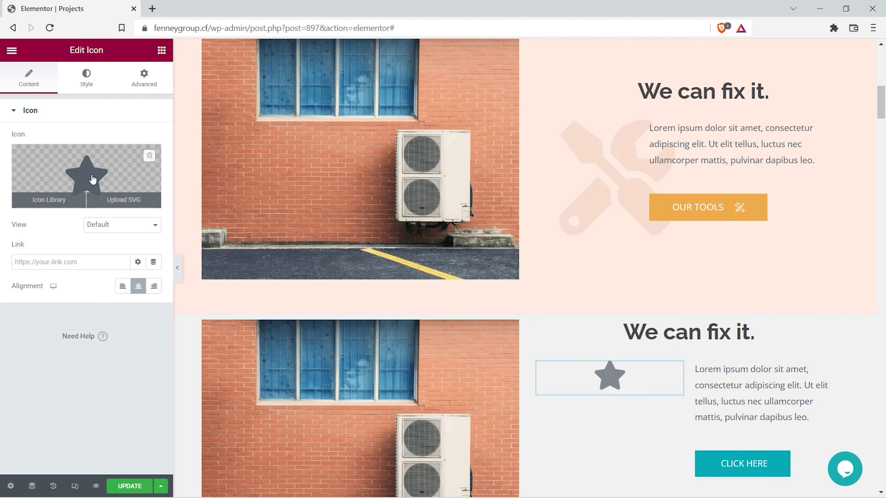
left_click(92, 179)
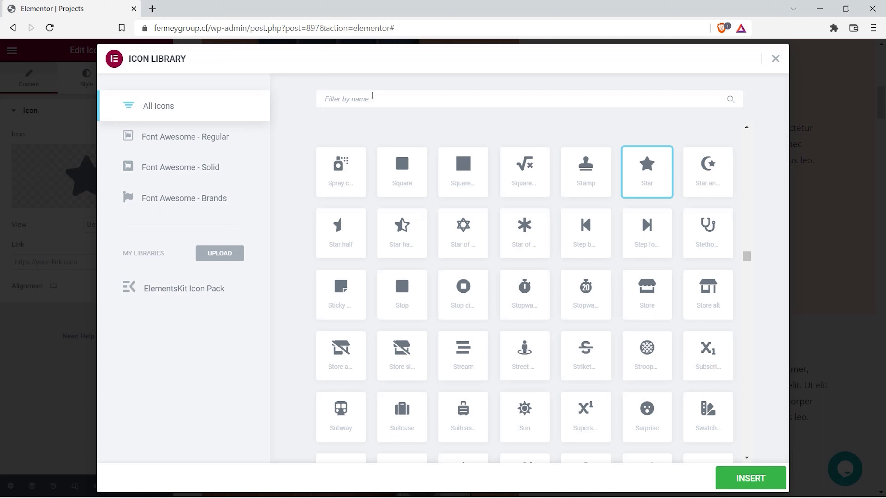
type("tools")
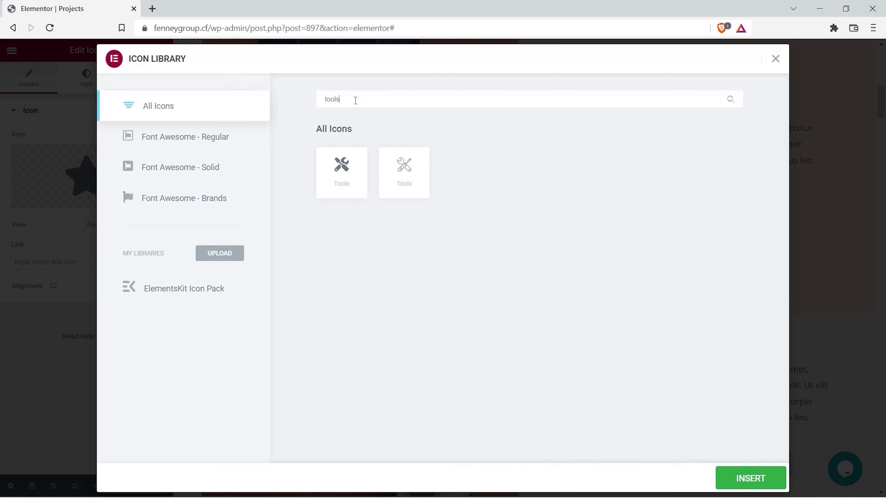
left_click(340, 185)
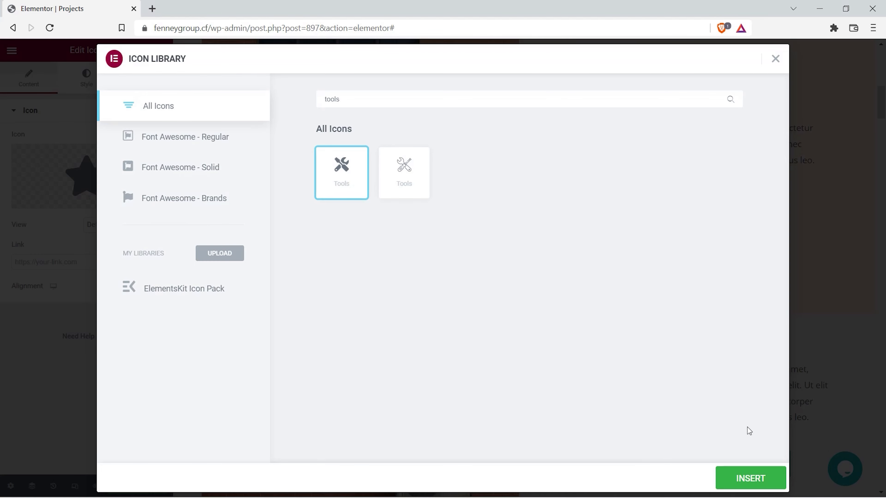
left_click(753, 478)
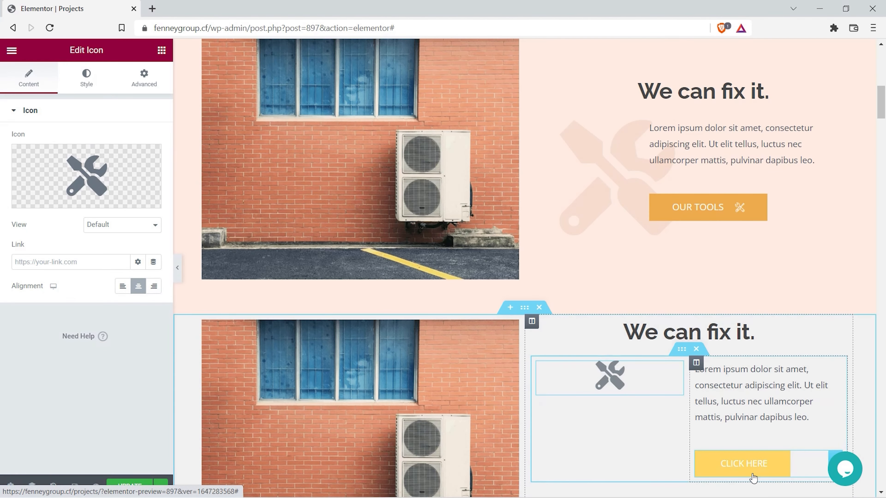
Step: Enlarge the tools icon to a size of 200
scroll(644, 481, "down", 2)
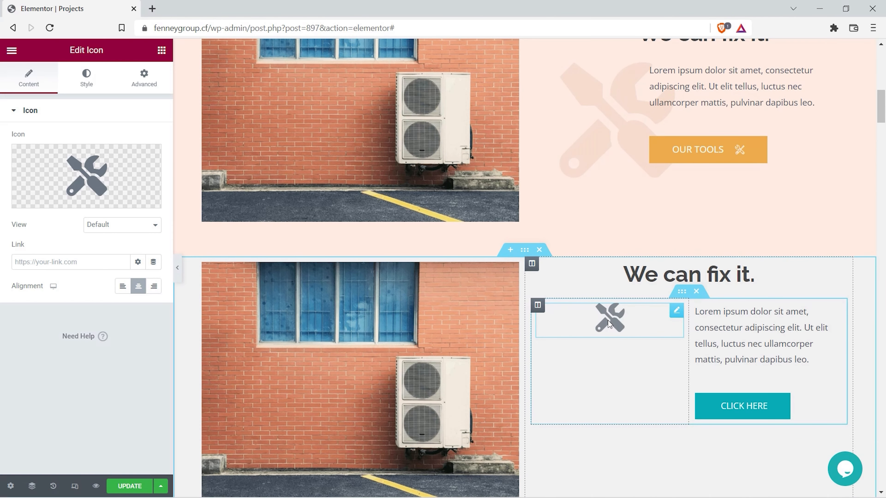
left_click(80, 84)
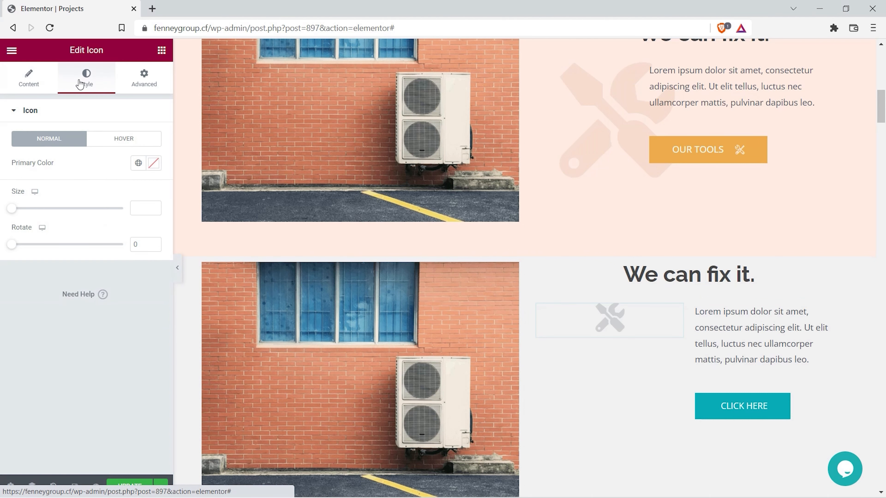
left_click_drag(11, 209, 86, 225)
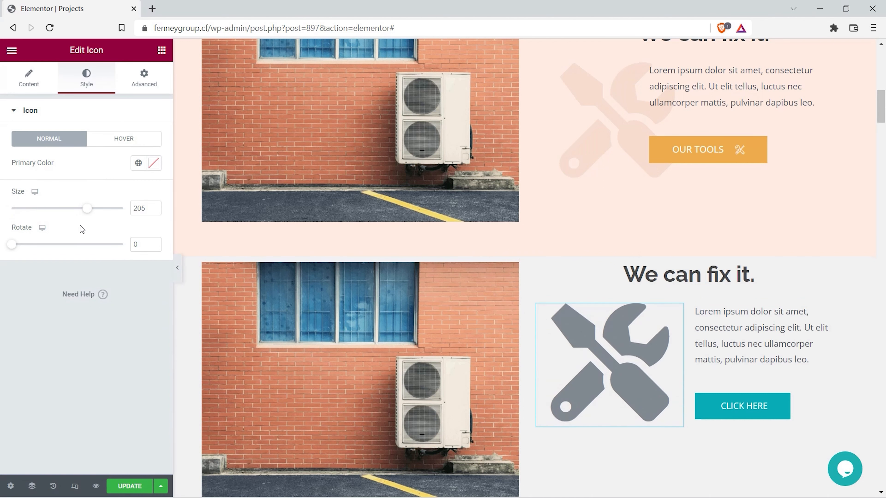
left_click(154, 210)
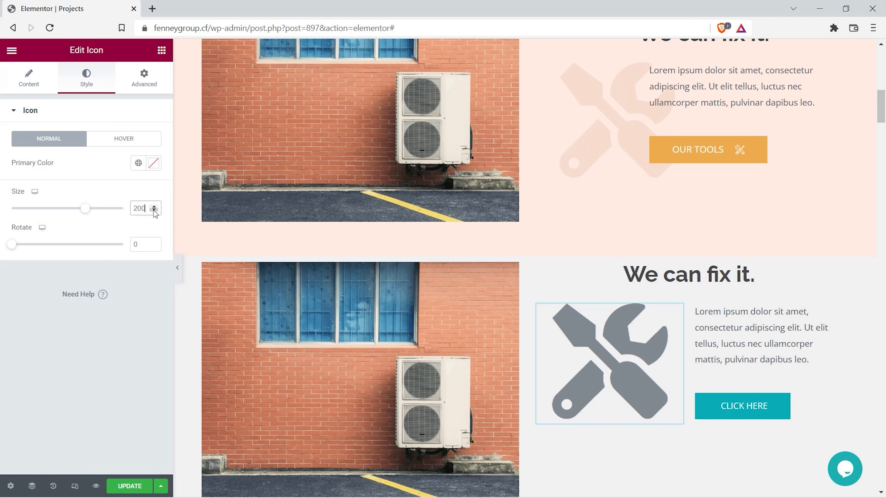
Step: Set the tools icon's primary color to a mostly transparent orange-red, matching the faint icon in the section above
left_click(153, 168)
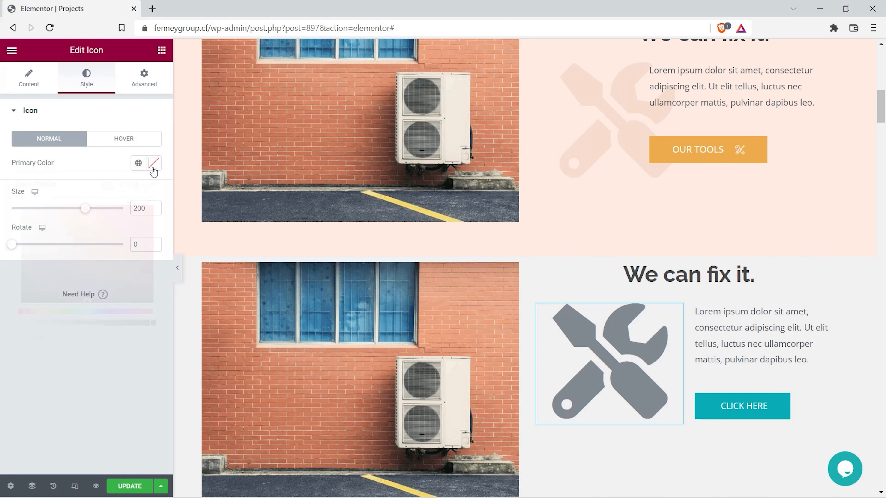
left_click(35, 312)
left_click_drag(111, 238, 117, 218)
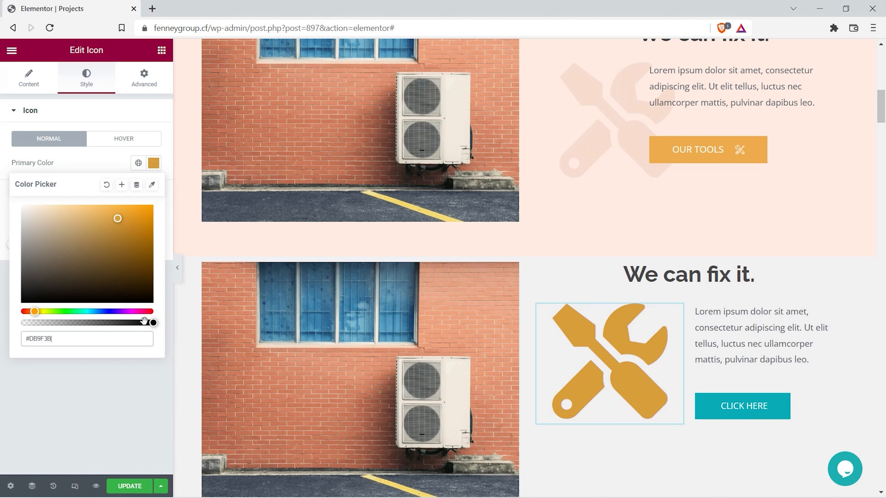
left_click_drag(153, 323, 42, 323)
left_click(26, 312)
left_click(45, 391)
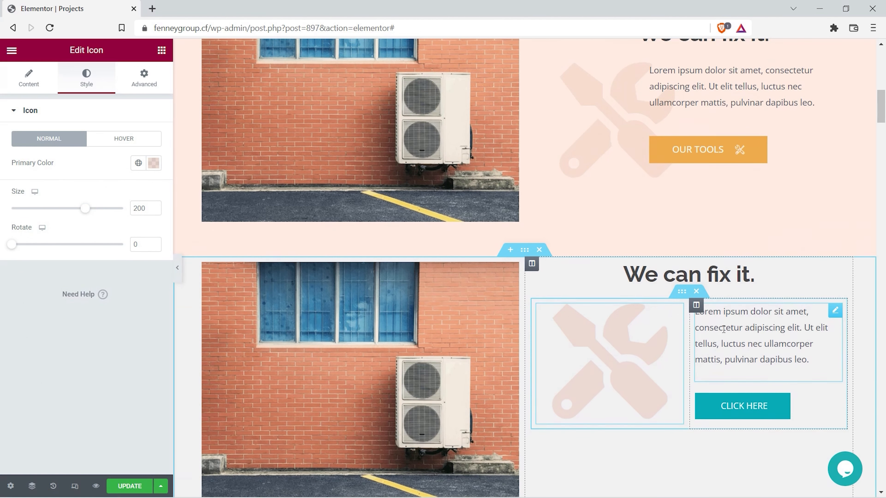
Step: Examine the content and style settings of the lorem ipsum text beside the new tools icon
scroll(712, 345, "down", 2)
left_click(730, 307)
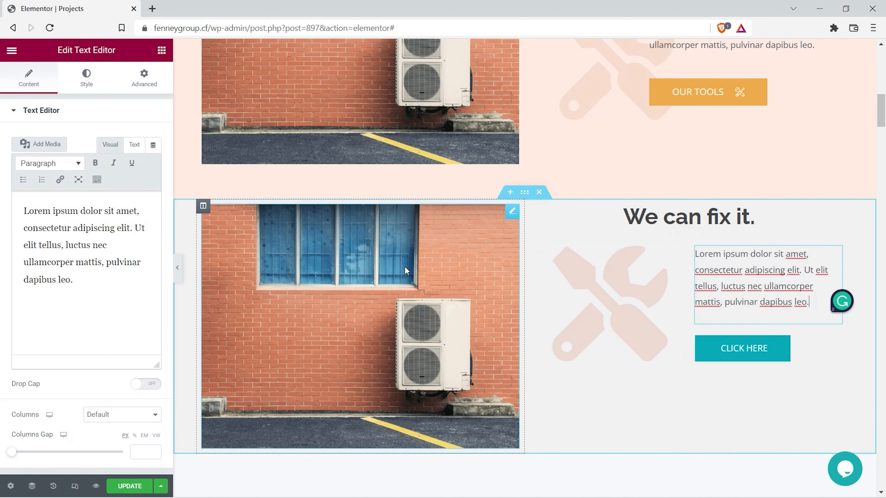
left_click(117, 313)
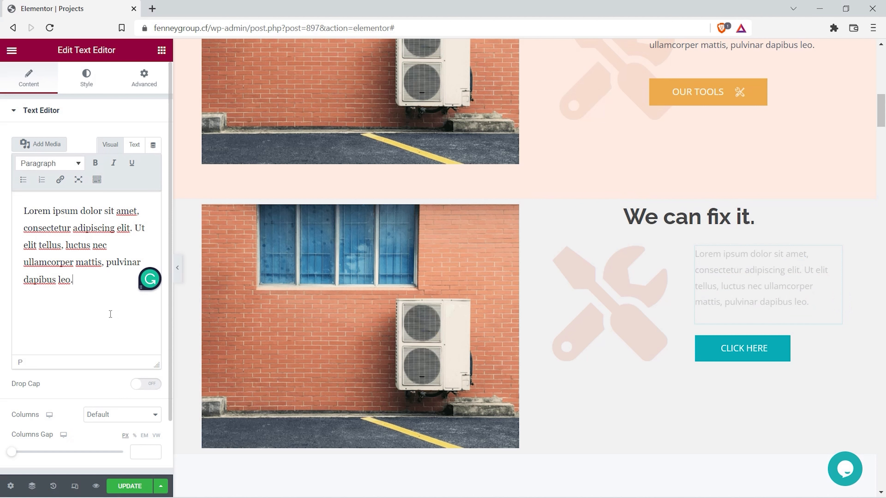
left_click(86, 86)
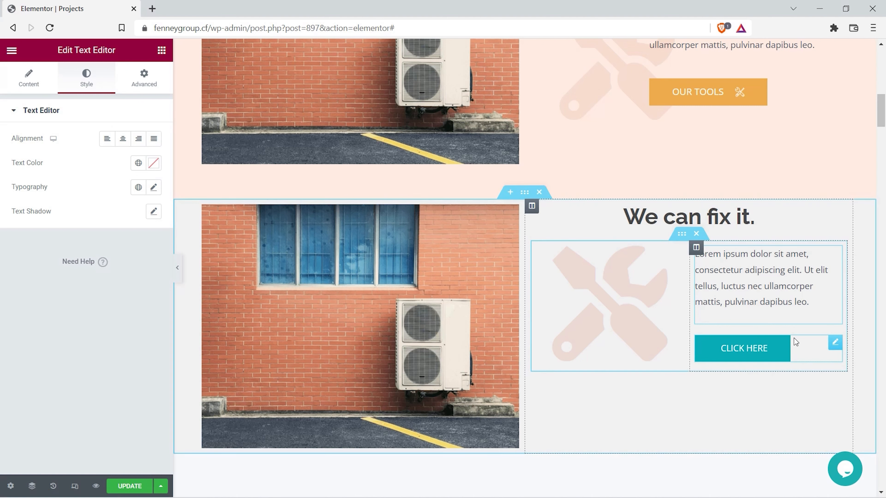
Step: Preview the Info, Success, Warning and Danger types on the new button and keep Warning
left_click(796, 342)
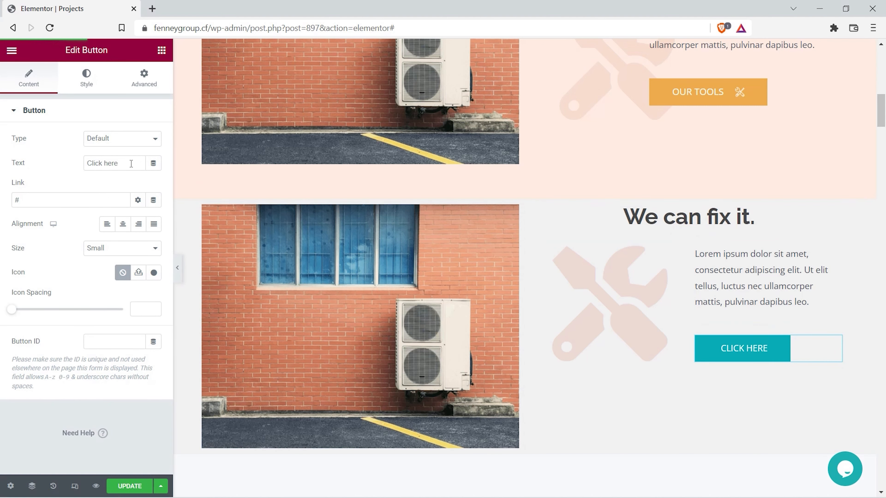
left_click(124, 144)
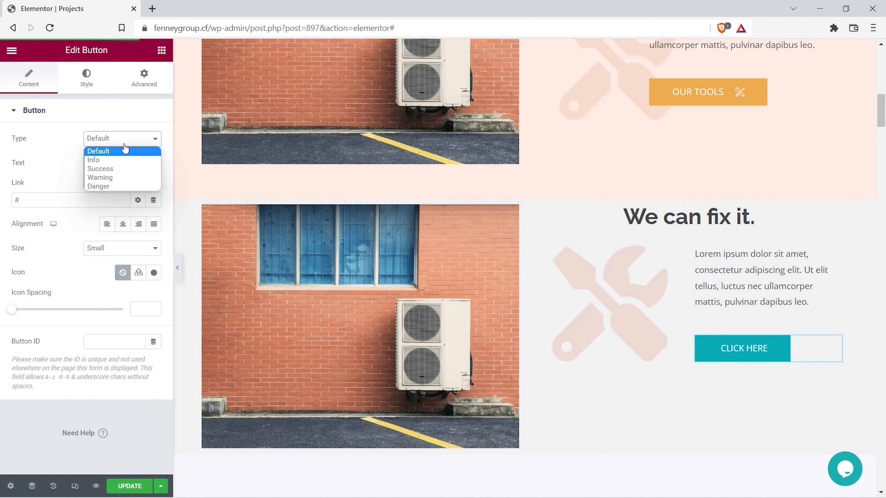
left_click(111, 160)
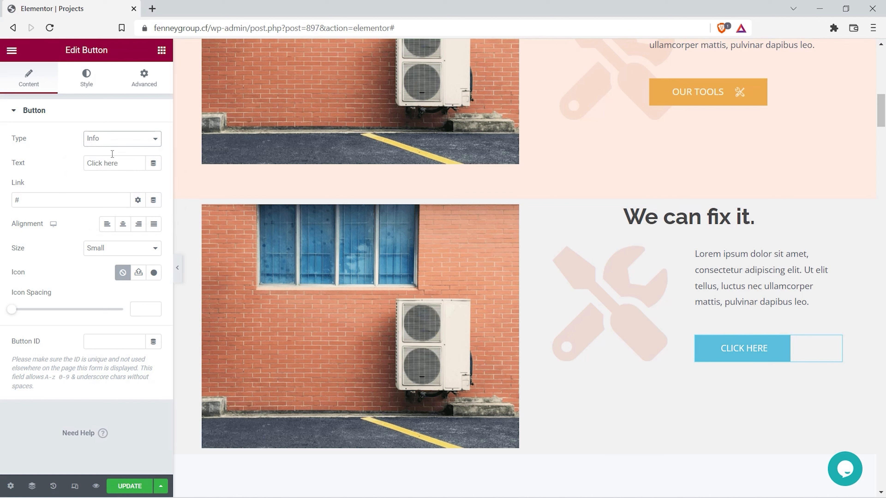
left_click(112, 148)
left_click(113, 168)
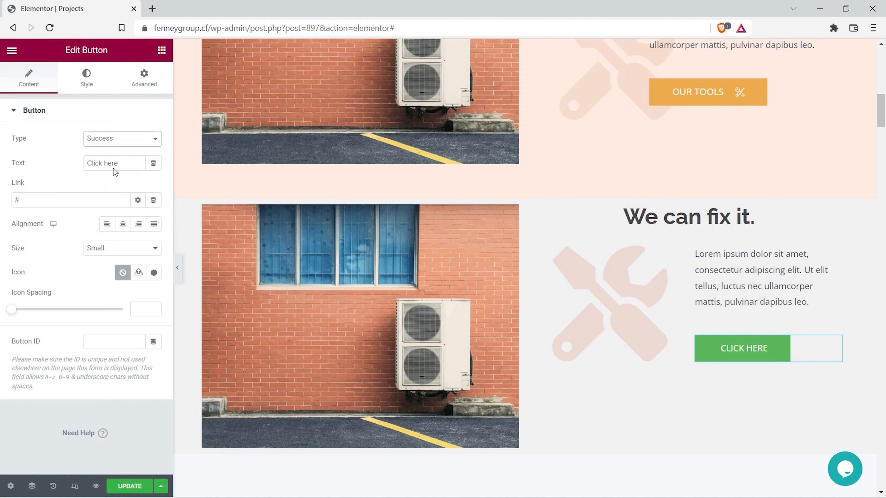
left_click(112, 145)
left_click(111, 177)
left_click(113, 141)
left_click(113, 183)
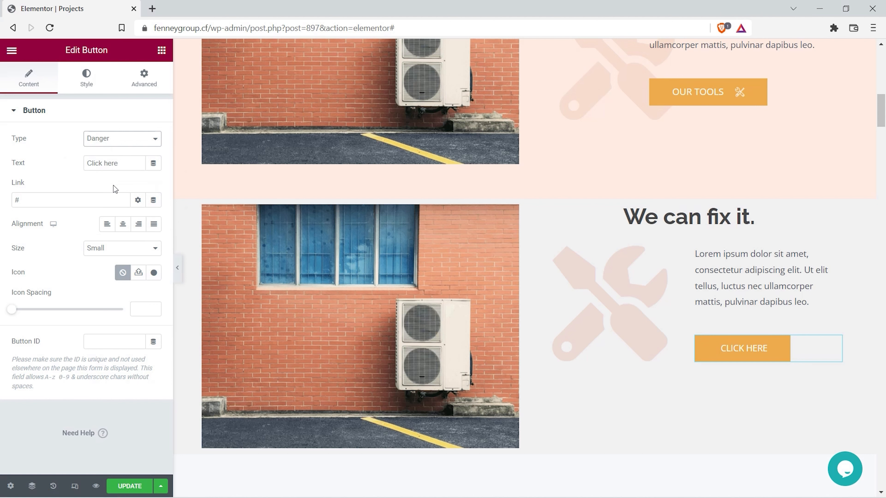
left_click(111, 146)
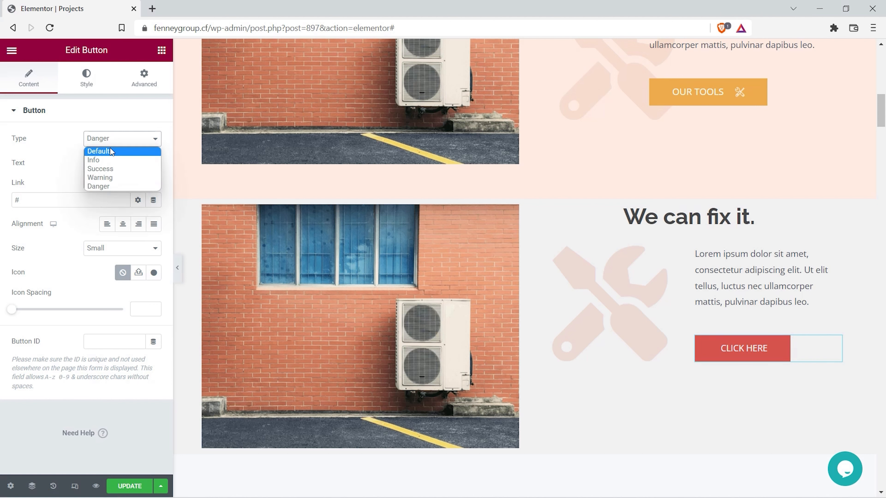
left_click(109, 179)
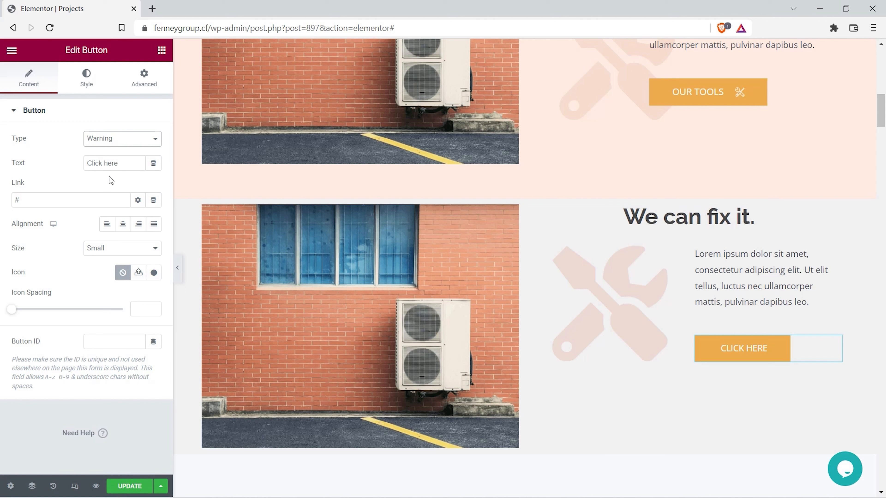
Step: Change the new button's text to "OUR TOOLS" and add the outlined Tools icon from the Icon Library
left_click_drag(119, 164, 84, 166)
type("OUR TOOLS")
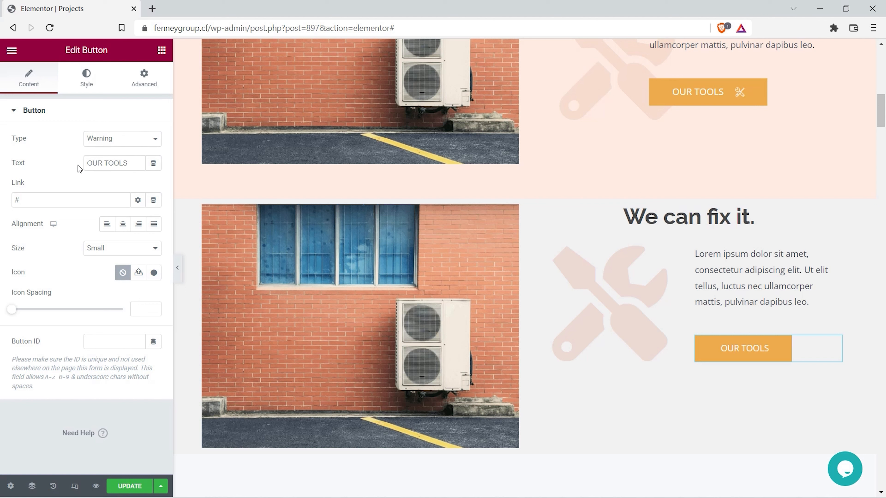
scroll(689, 147, "up", 2)
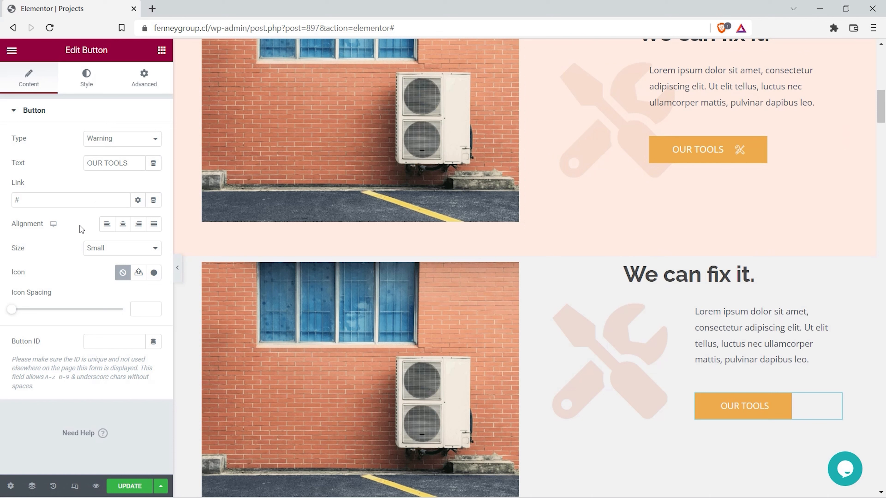
left_click(156, 278)
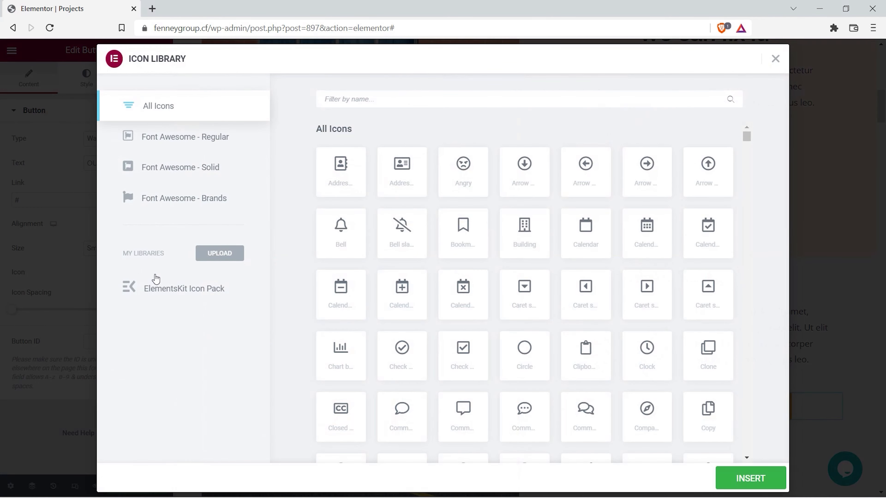
left_click(360, 104)
type("tools")
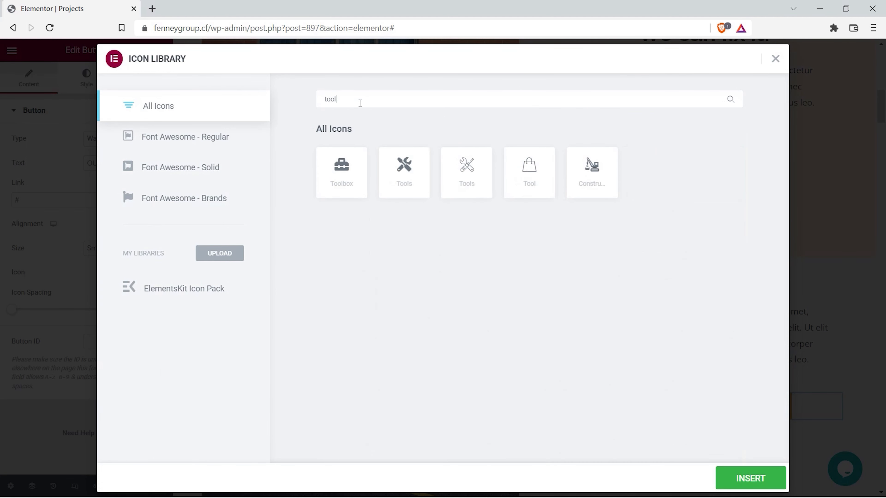
left_click(395, 176)
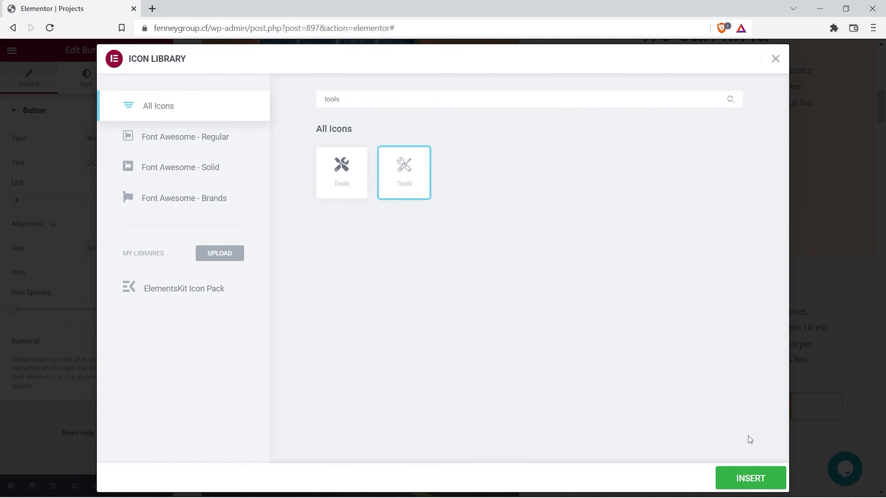
left_click(753, 478)
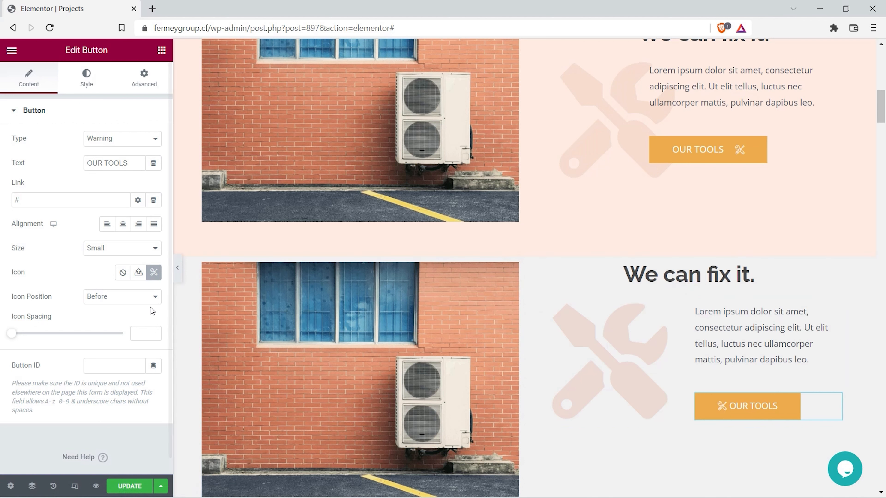
Step: Place the new button's icon after its text with an icon spacing of 20
left_click(134, 308)
left_click(120, 316)
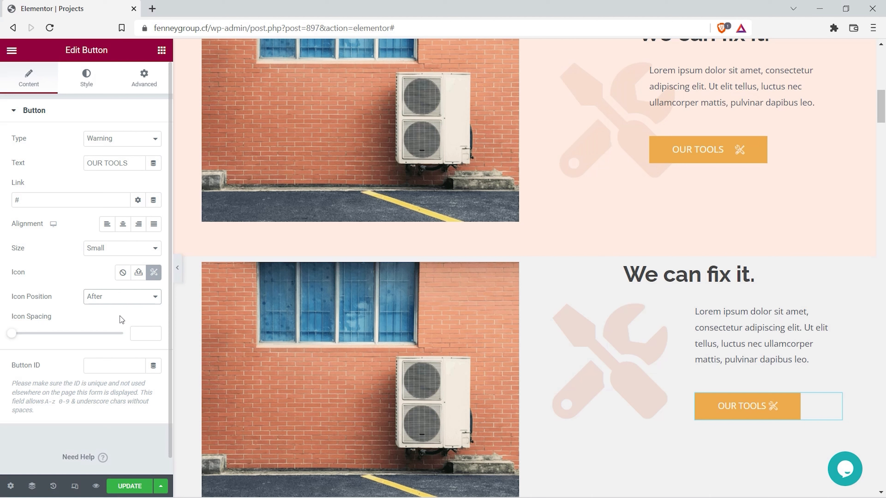
left_click_drag(12, 334, 57, 339)
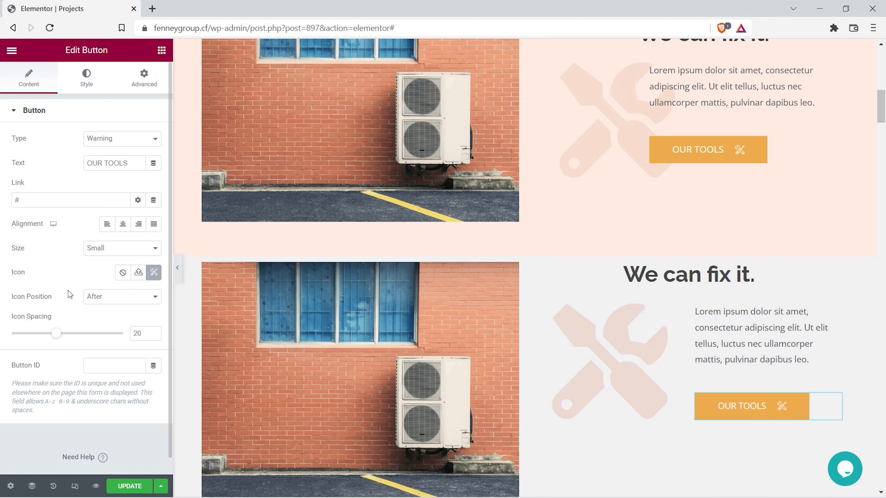
Step: Set the new button's size to Medium
left_click(95, 251)
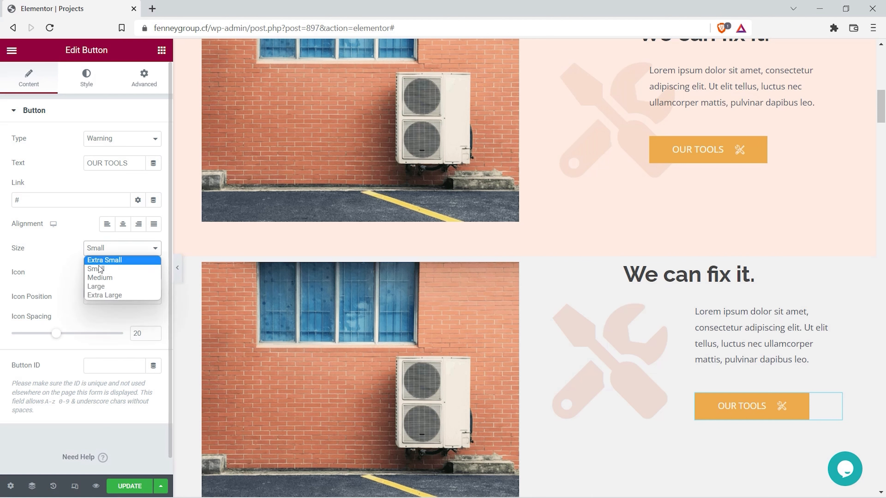
left_click(100, 279)
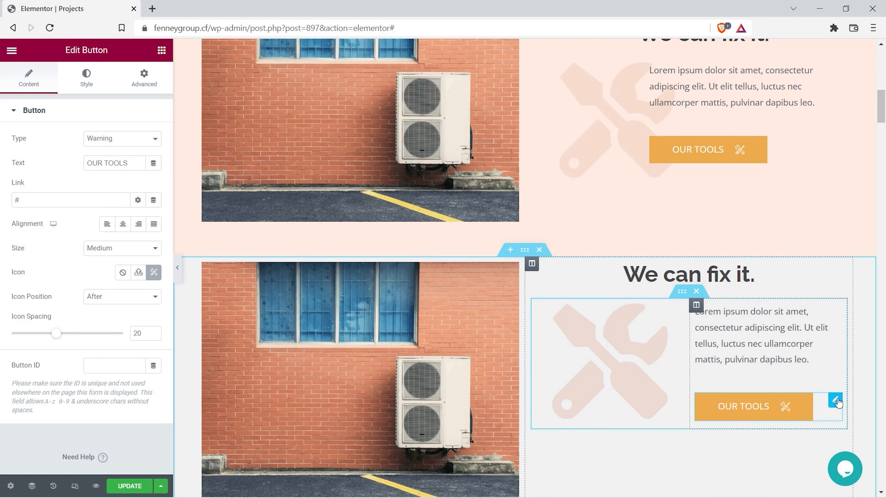
Step: Try the red background color #E41A1A for the button's normal state and reset it to the default
left_click(87, 84)
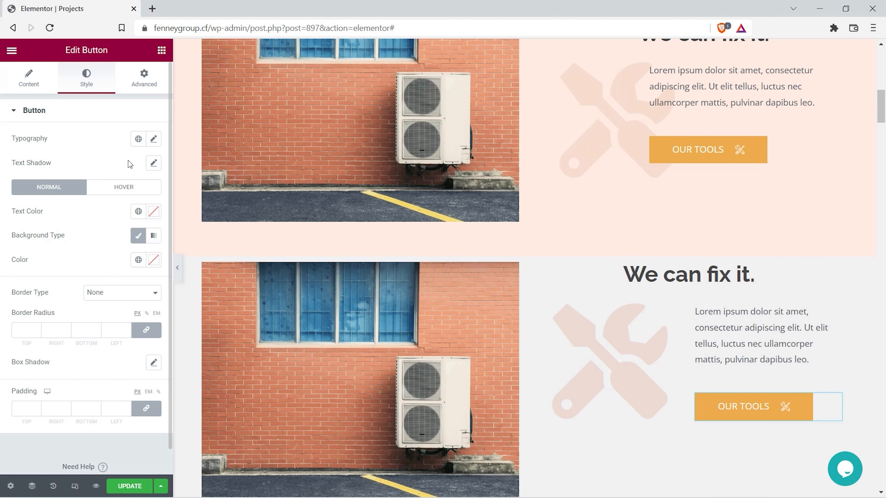
left_click(154, 267)
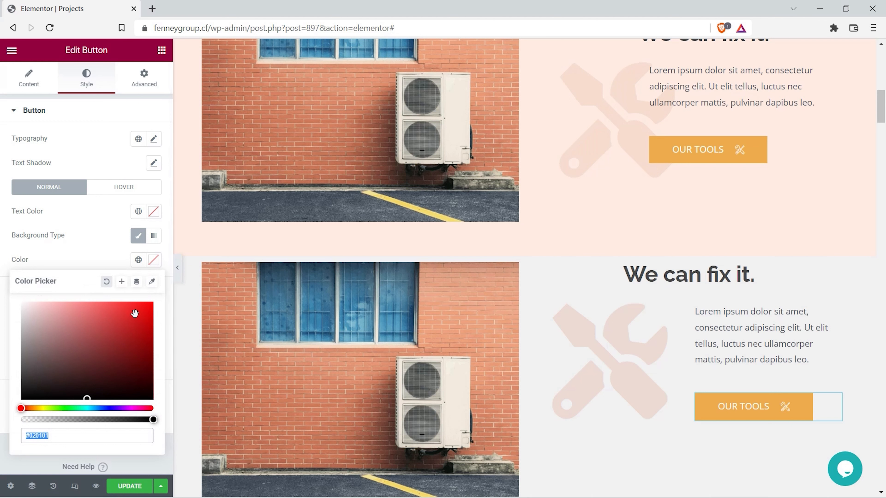
left_click(138, 311)
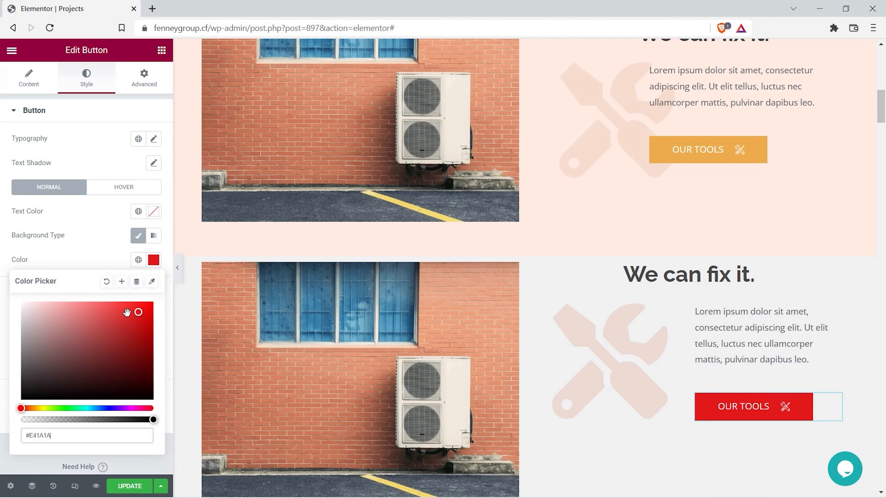
left_click(106, 281)
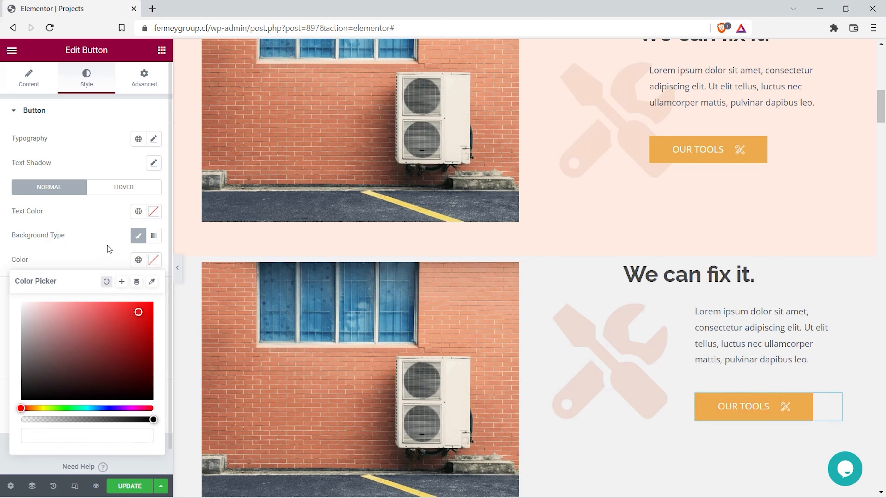
left_click(117, 216)
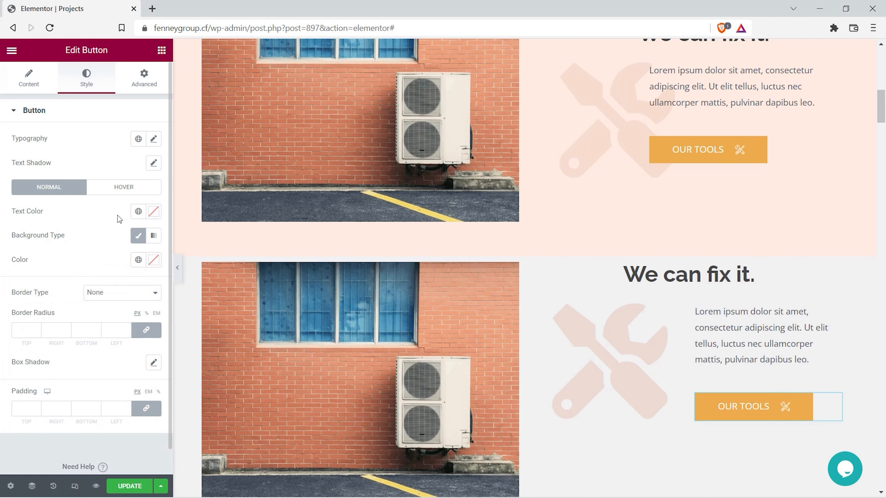
Step: Set the button's background color in the hover state to the orange #E07619
left_click(119, 193)
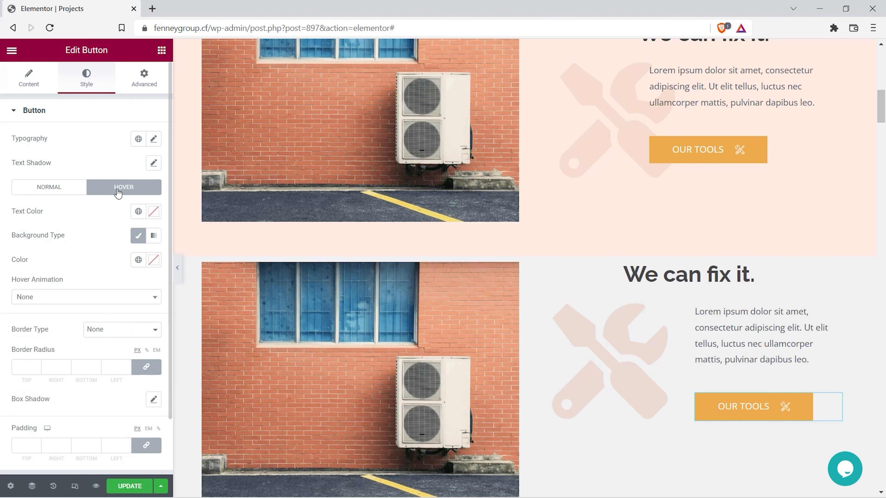
left_click(156, 264)
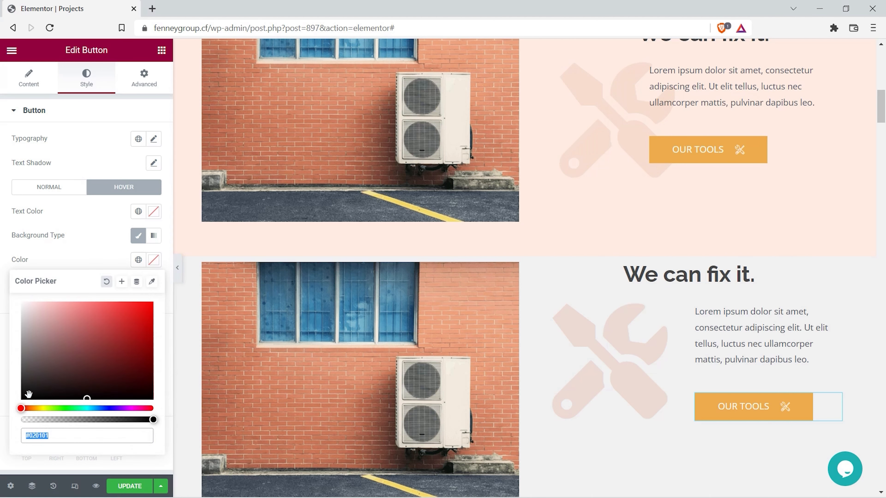
left_click_drag(20, 409, 31, 409)
left_click(136, 313)
left_click_drag(137, 314, 138, 314)
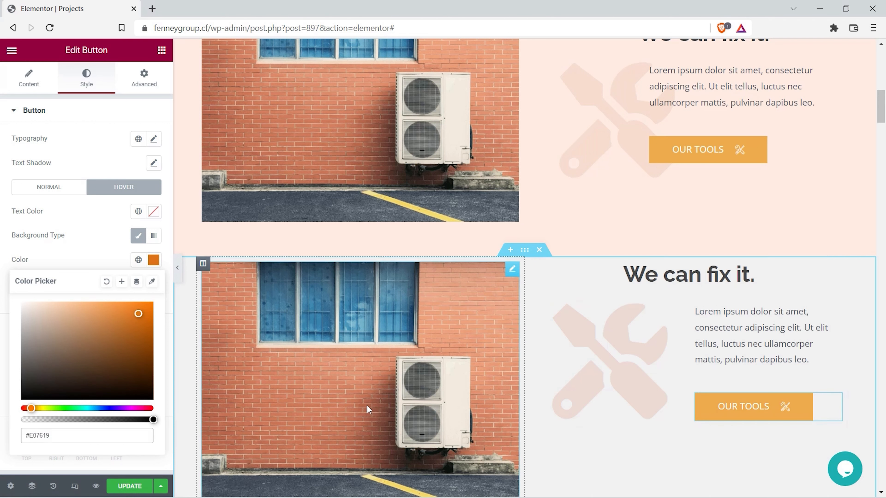
left_click(14, 409)
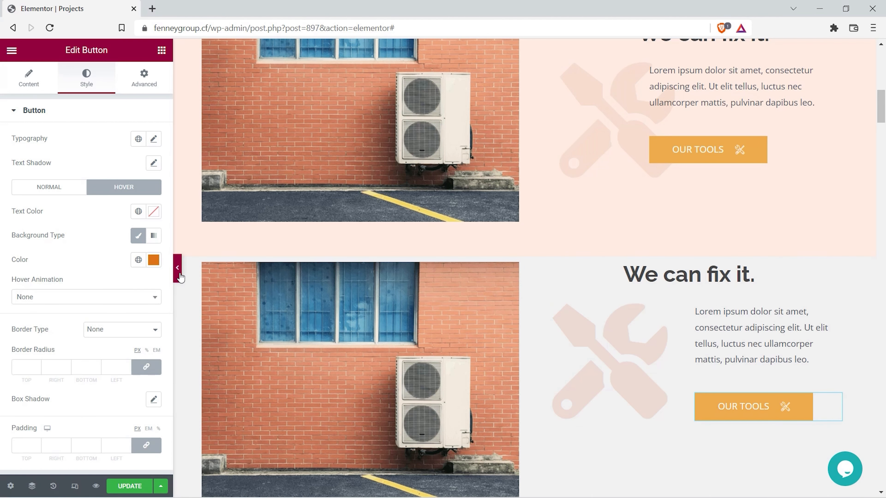
Step: Hide the editing panel and compare the recreated "We can fix it." section with the original above it
left_click(177, 268)
scroll(507, 360, "up", 1)
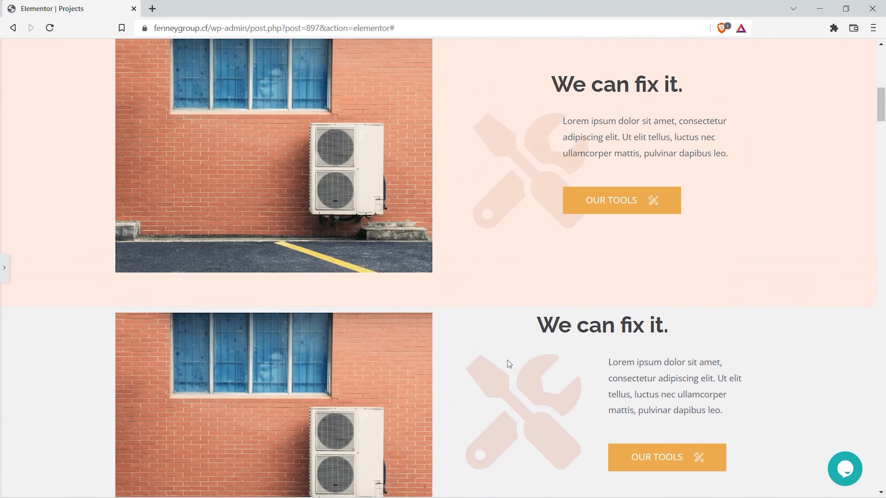
scroll(507, 360, "up", 1)
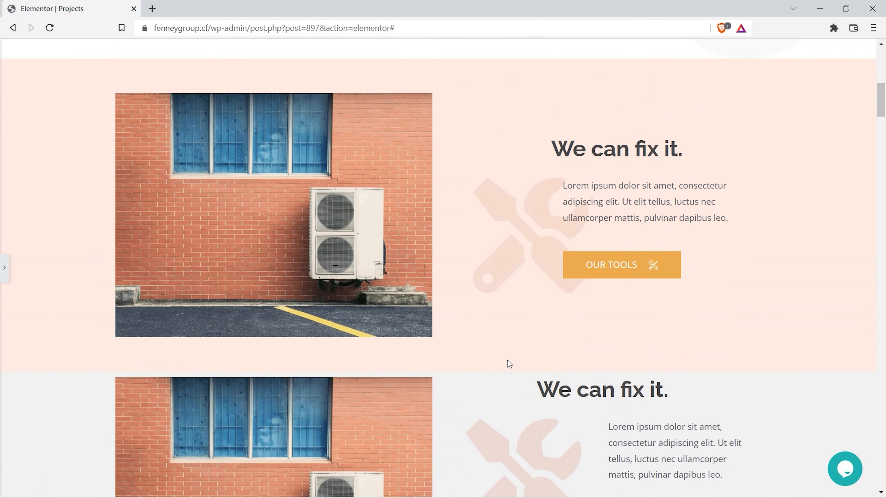
scroll(507, 361, "down", 2)
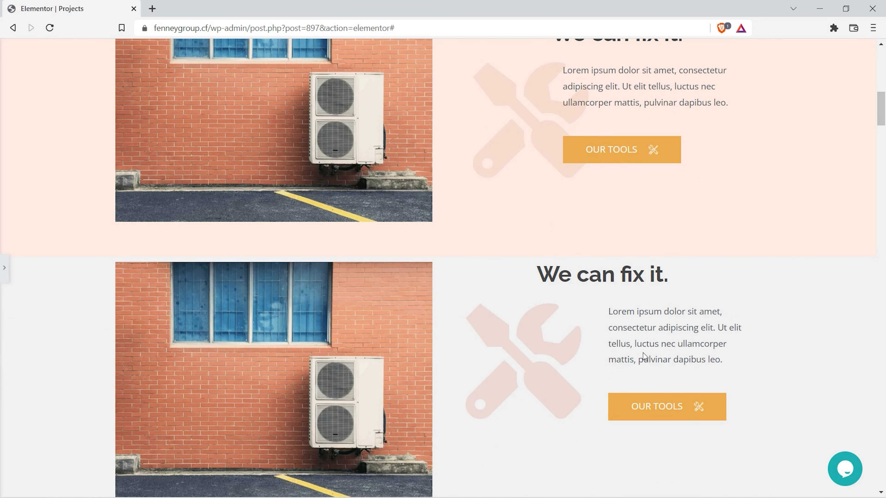
Step: Try a linked padding of 100 px on all four sides of the recreated "We can fix it." section
scroll(583, 191, "up", 3)
scroll(583, 191, "down", 2)
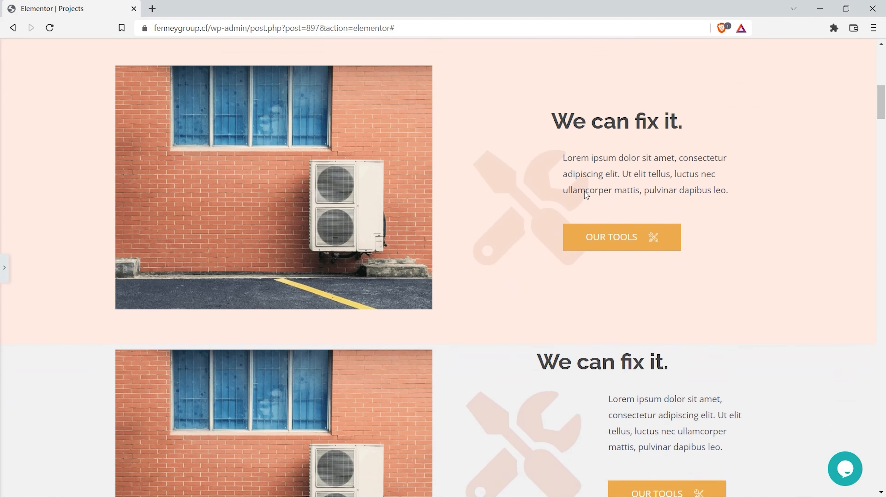
scroll(584, 191, "down", 2)
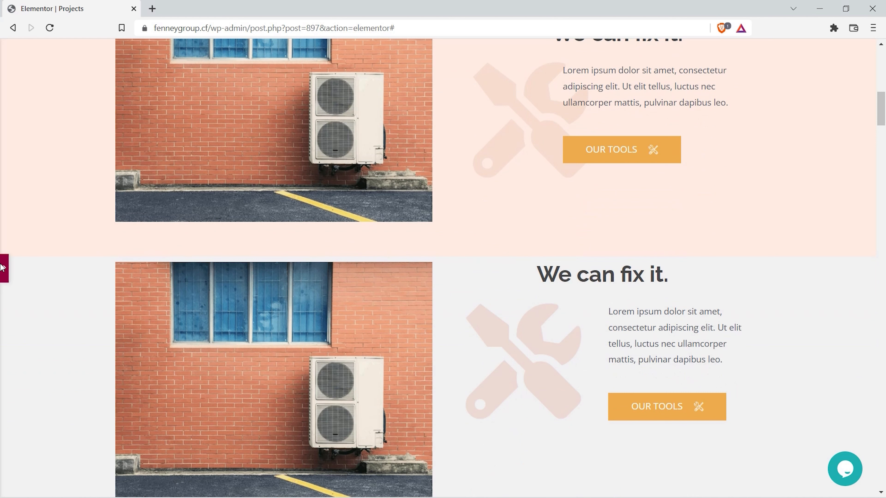
left_click(4, 274)
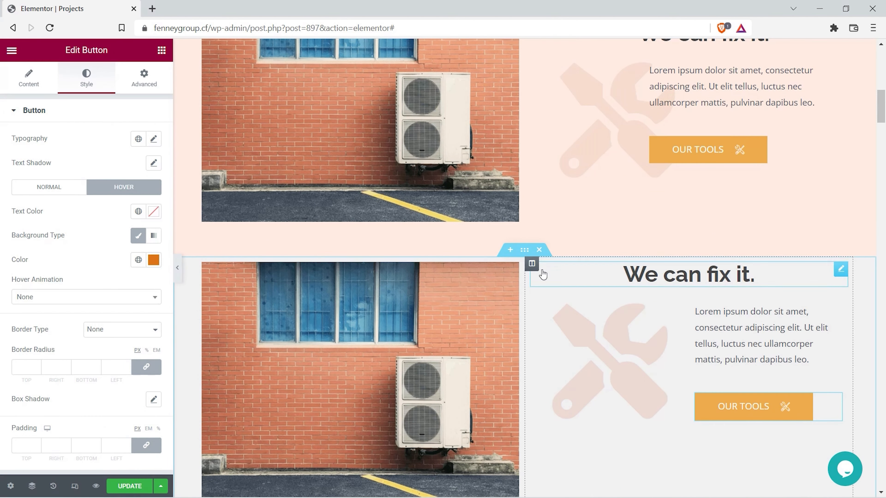
left_click(526, 254)
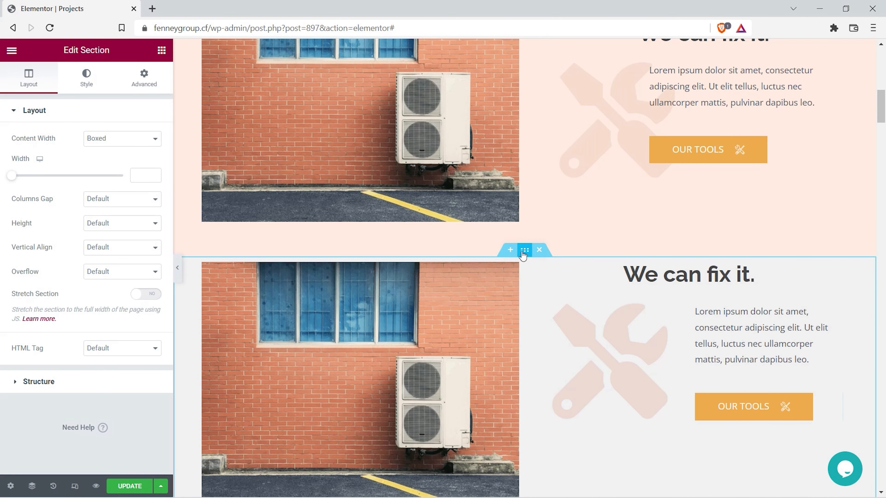
left_click(151, 84)
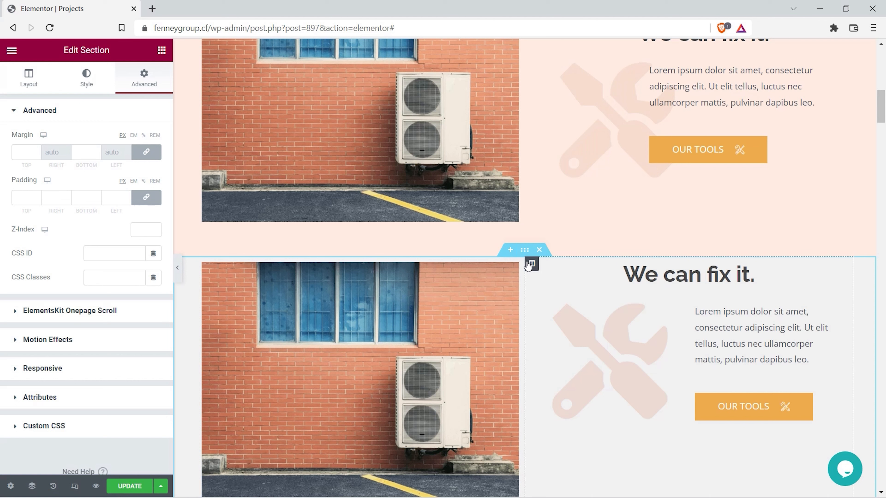
left_click(126, 195)
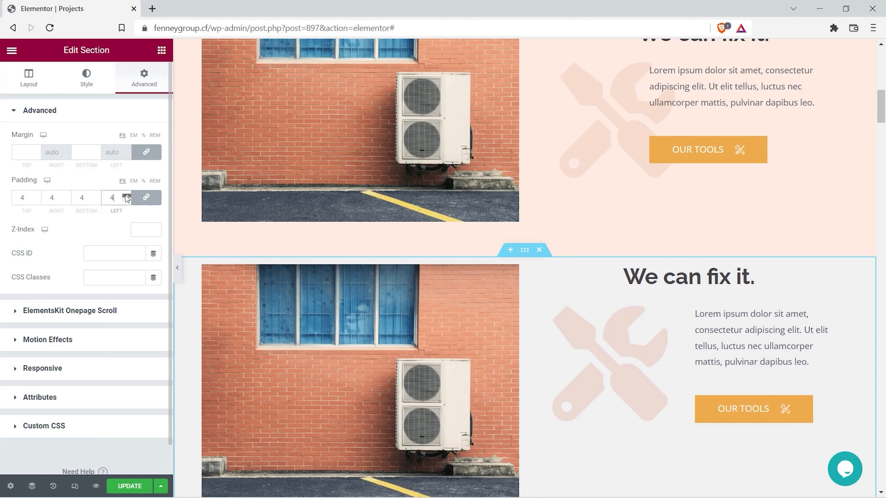
left_click_drag(126, 196, 126, 195)
double_click(110, 199)
type("100")
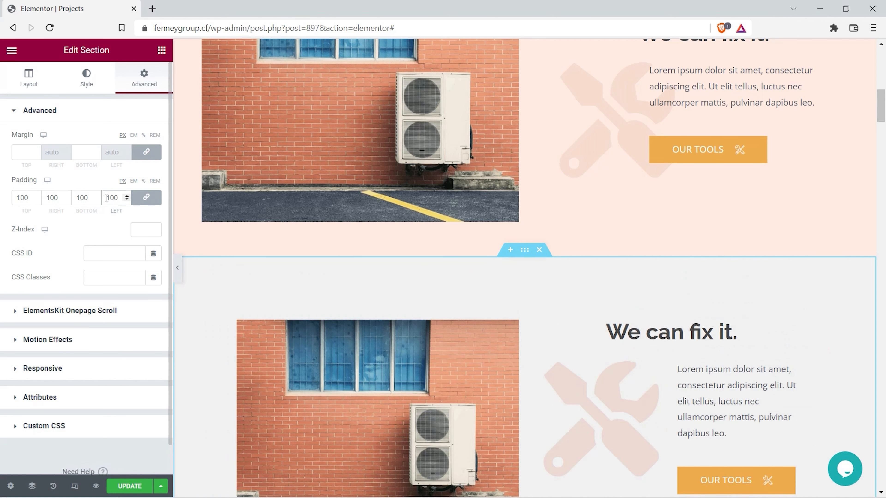
scroll(224, 270, "down", 3)
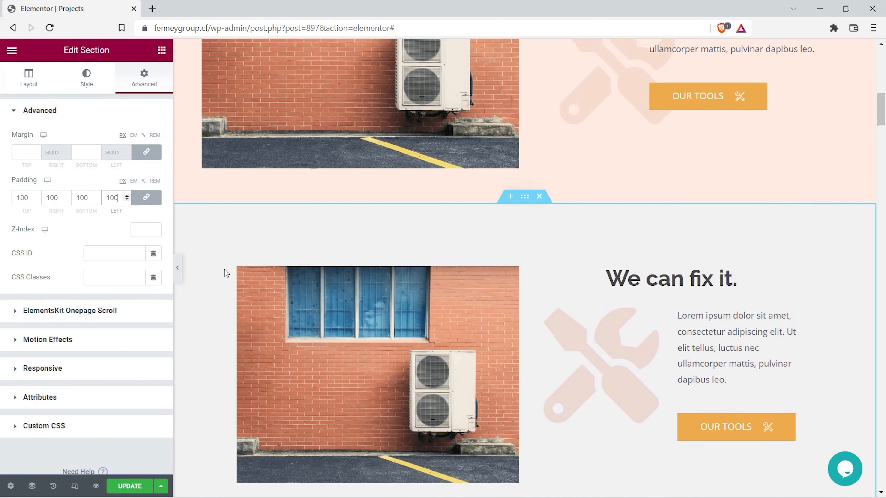
scroll(223, 271, "down", 2)
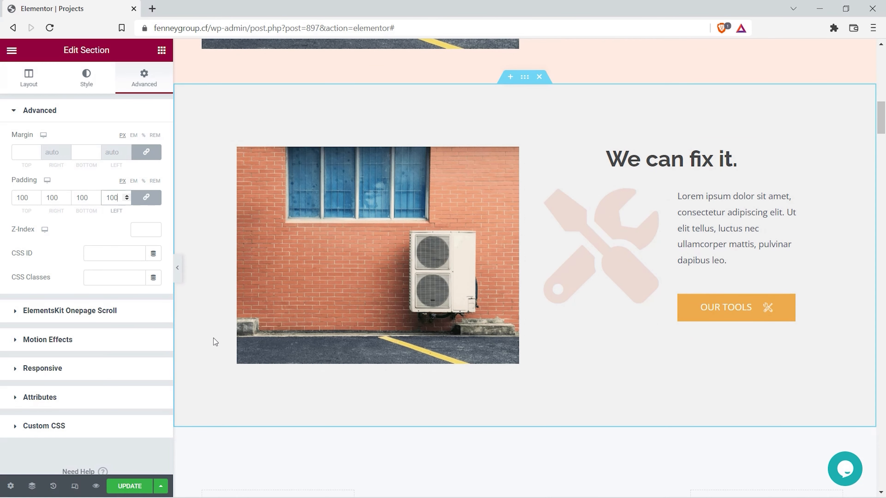
scroll(213, 340, "up", 2)
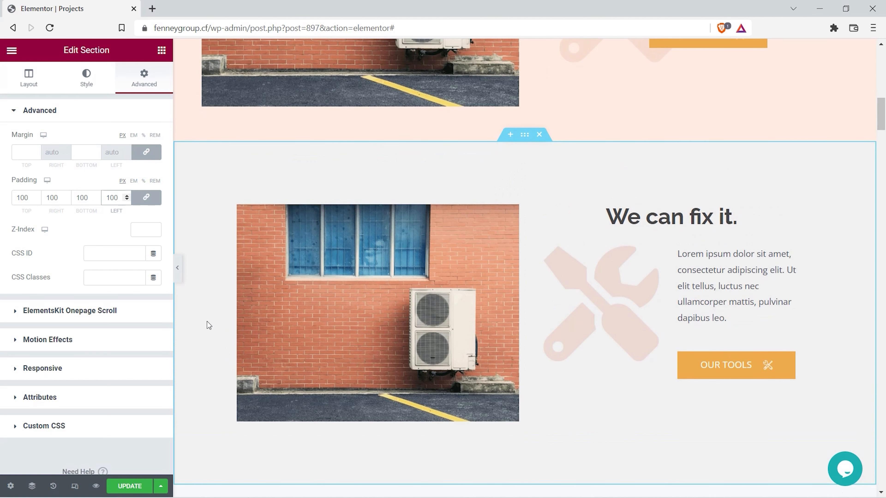
Step: Unlink the section's padding values, set top and bottom to 50 px and left and right to 0, and preview the section
left_click_drag(120, 198, 98, 200)
type("0")
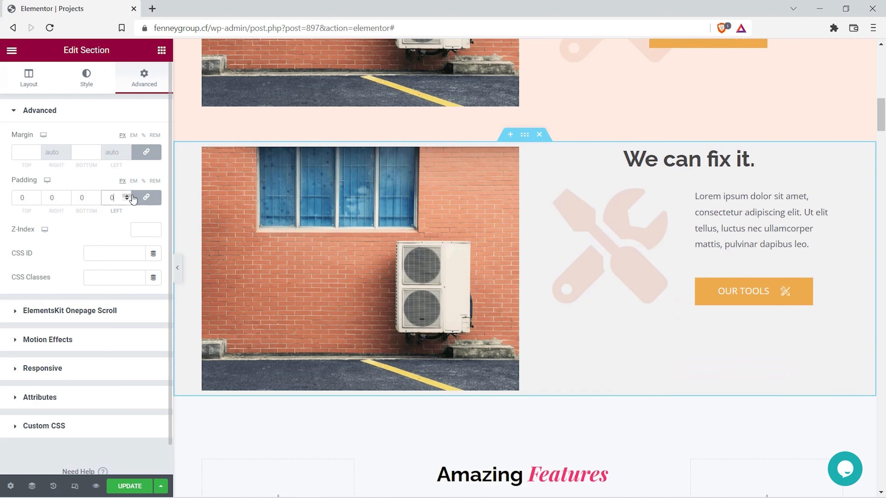
left_click(146, 199)
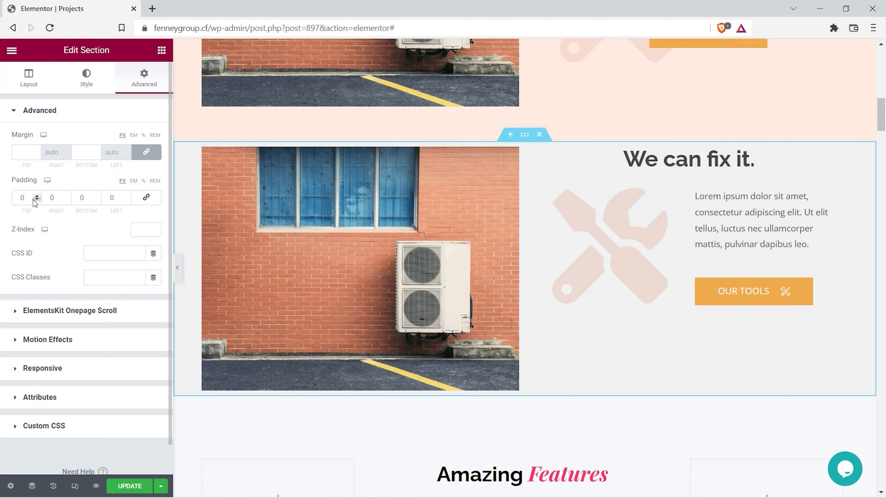
double_click(15, 198)
type("50")
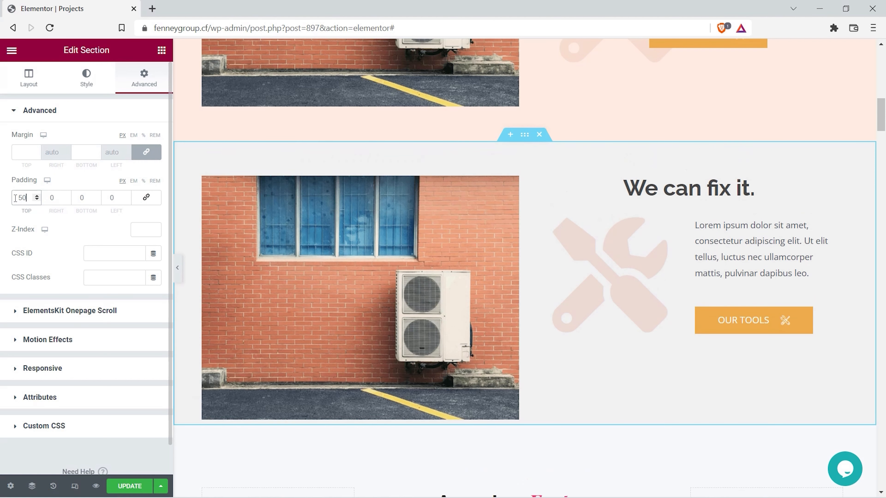
double_click(81, 198)
type("50")
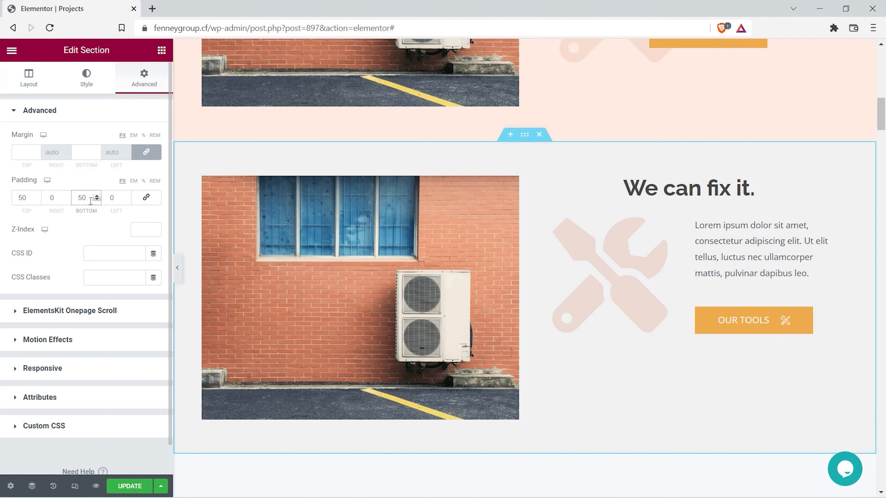
left_click(180, 266)
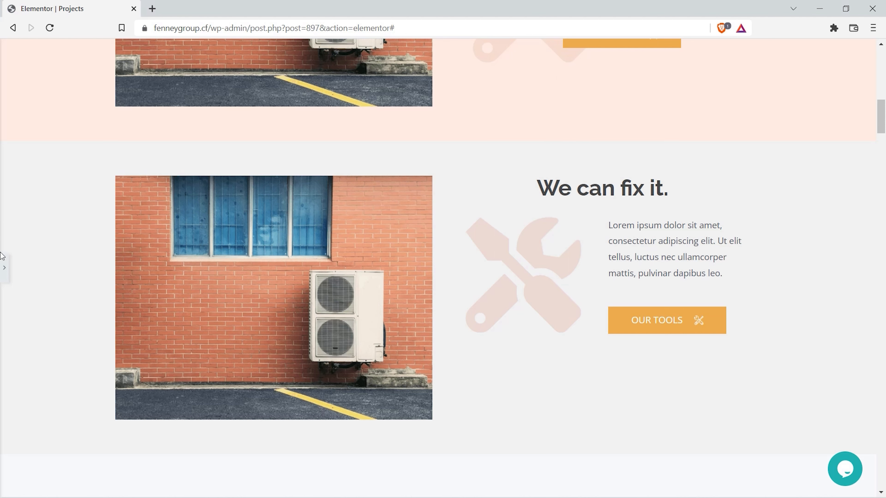
left_click(471, 143)
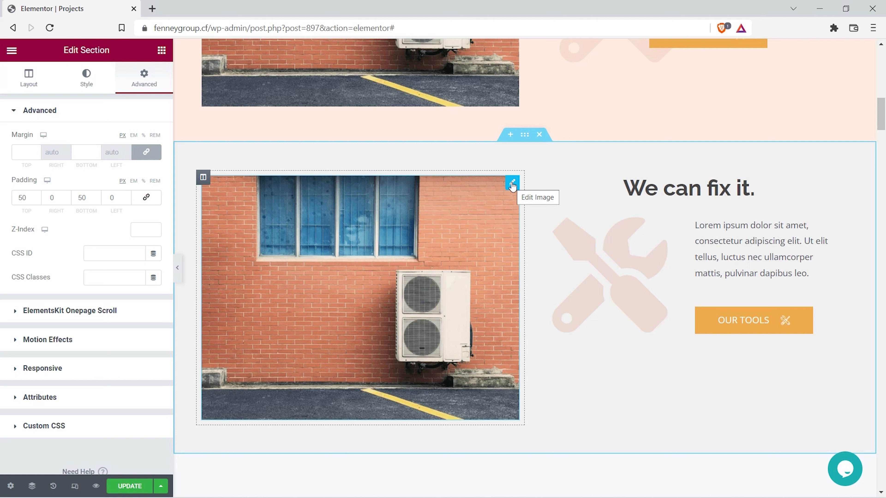
Step: Unlink the padding values of the recreated section's image, try a top padding of 13 px and reset it to 0
left_click(512, 183)
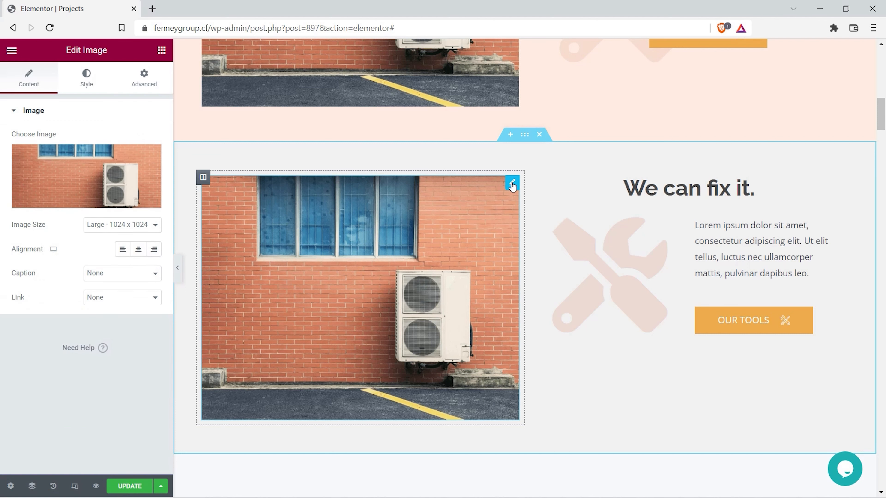
left_click(141, 79)
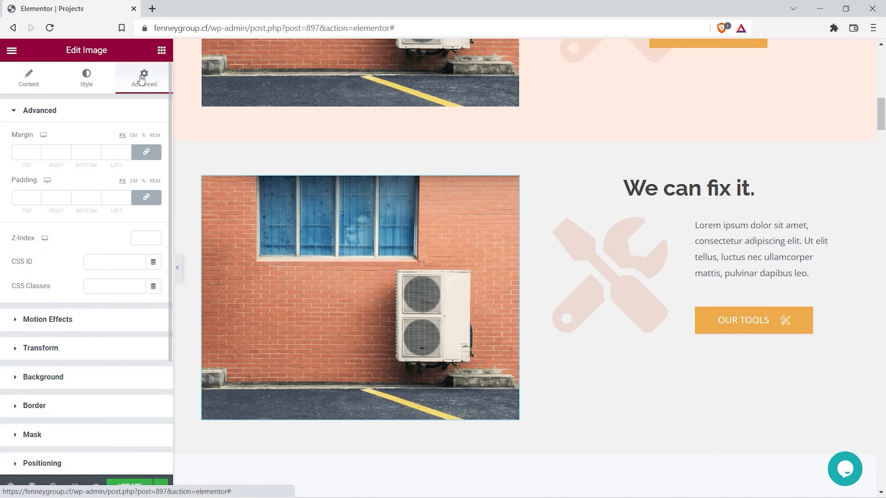
left_click(143, 200)
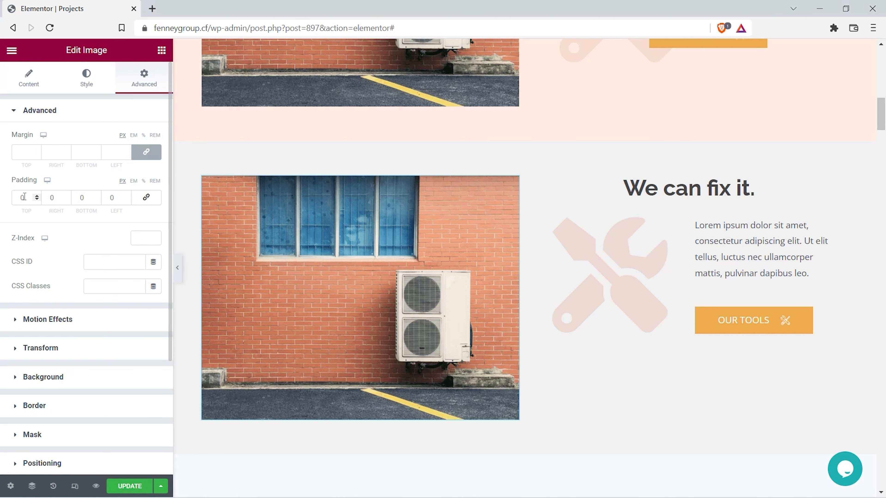
left_click(37, 195)
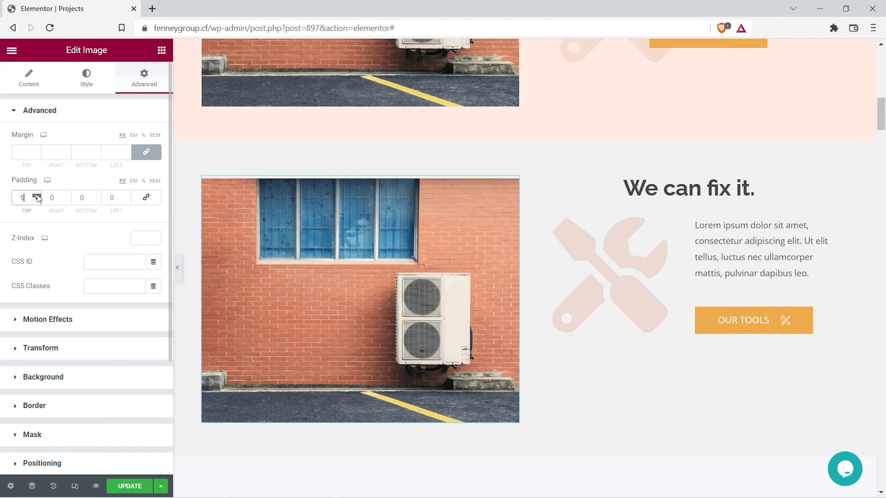
left_click(38, 195)
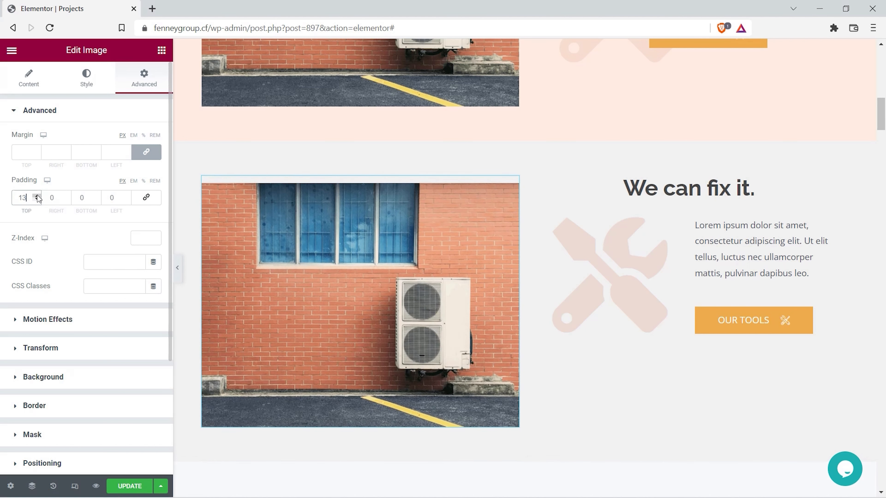
left_click_drag(30, 197, 22, 197)
type("0")
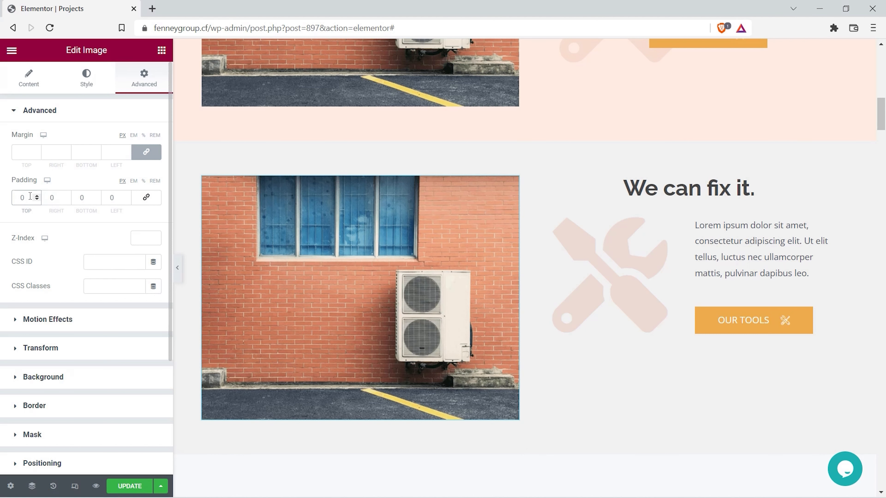
Step: Try a bottom padding of 7 px and a negative top padding on the image, resetting each to 0
left_click(96, 195)
left_click(96, 194)
left_click(96, 194)
left_click(96, 194)
left_click(96, 195)
left_click(96, 194)
left_click(96, 195)
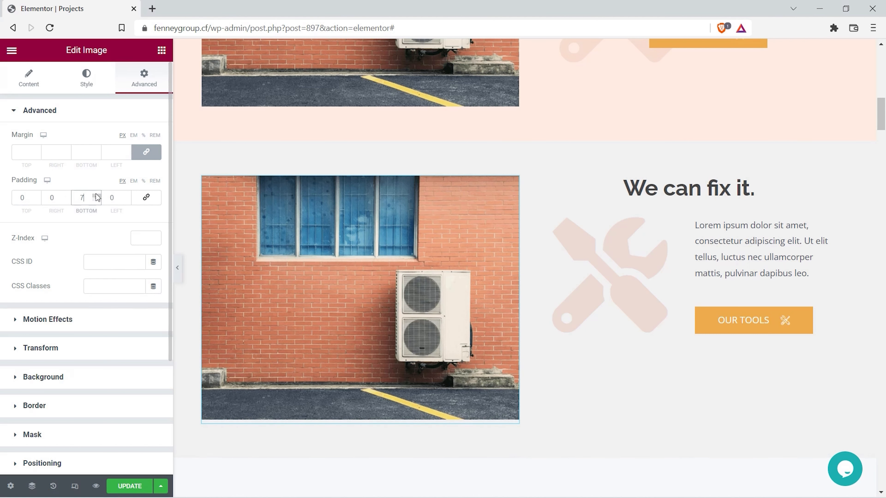
type("0")
left_click(35, 199)
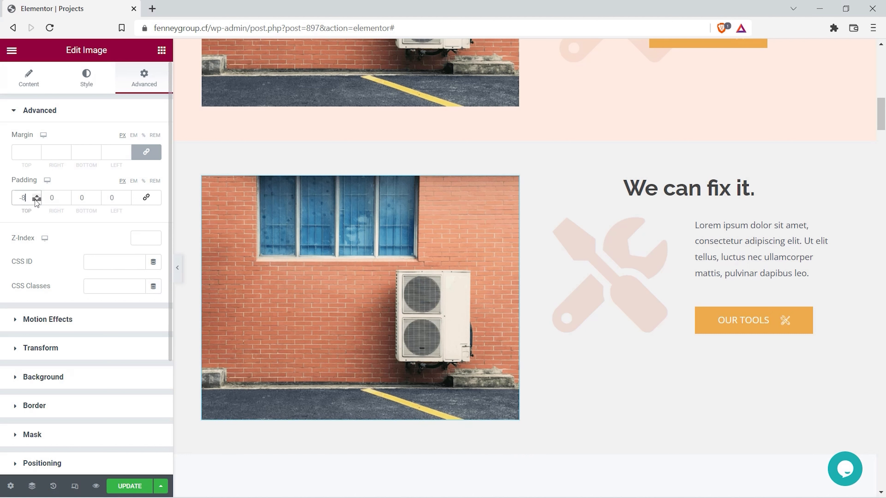
left_click_drag(29, 199, 2, 201)
type("0")
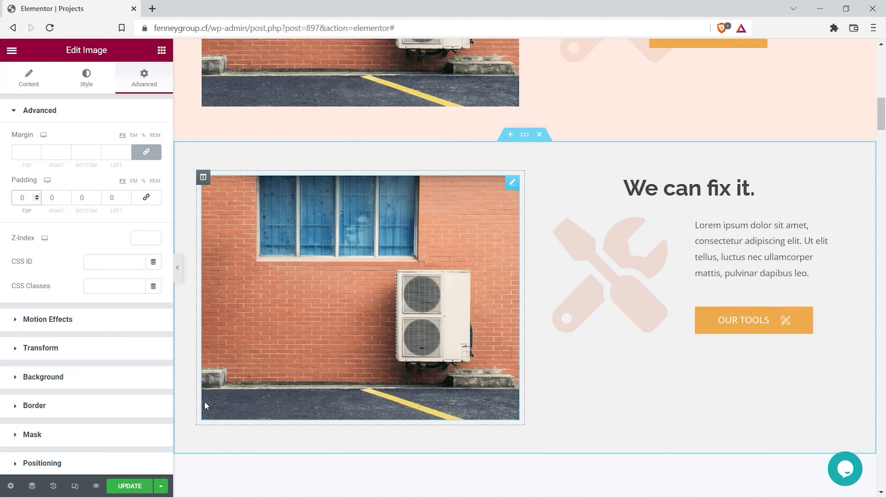
Step: Unlink the image's margin values, try a positive top margin and a negative one of -32 px, and reset it to 0
left_click(142, 153)
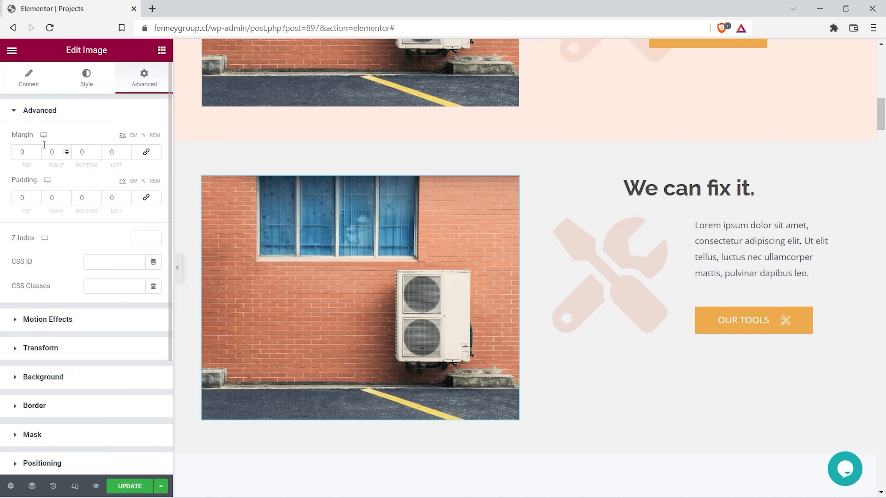
left_click(37, 150)
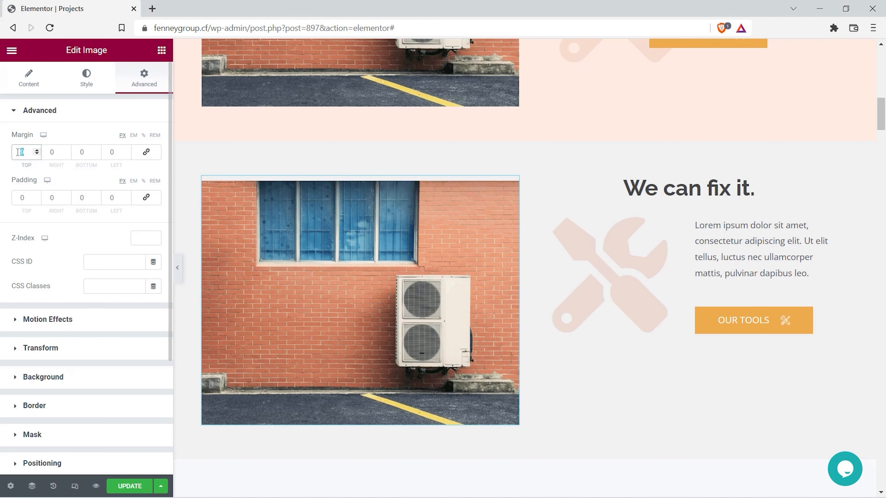
type("0")
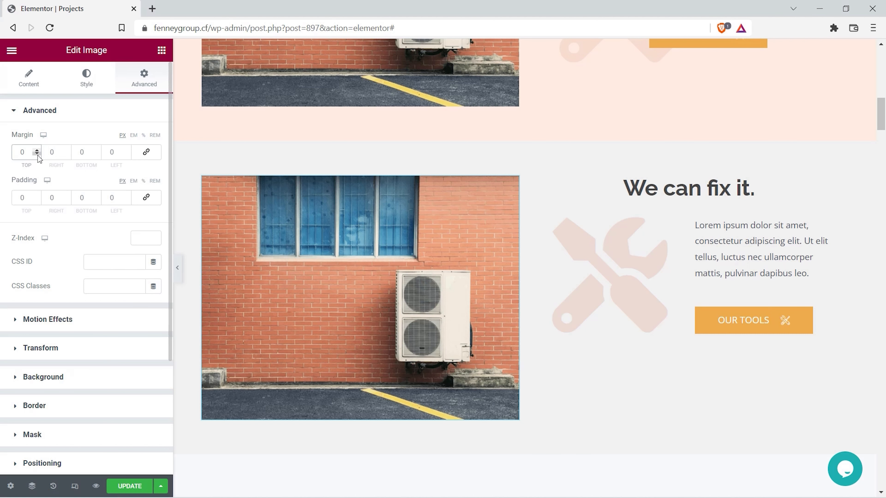
left_click(38, 154)
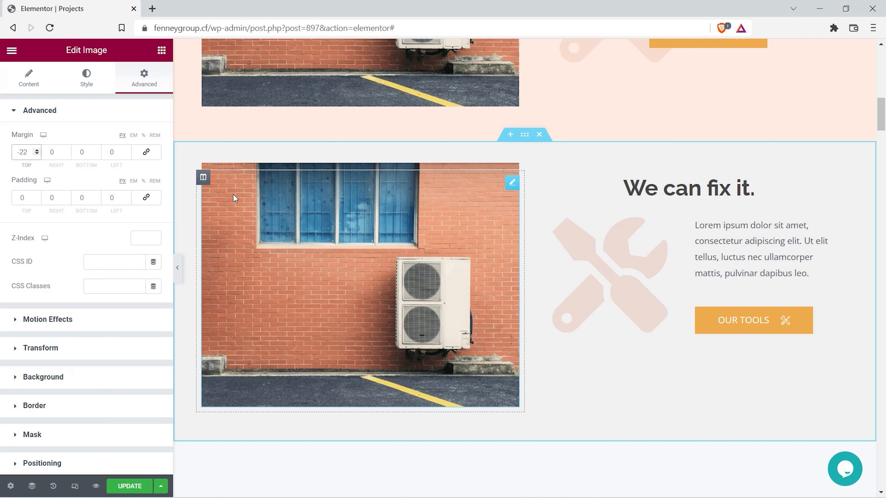
left_click(36, 154)
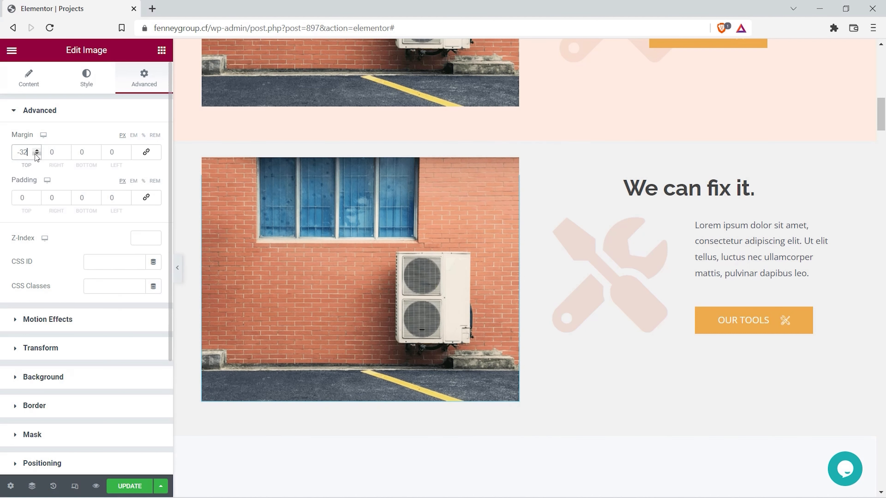
left_click_drag(29, 152, 11, 152)
type("0")
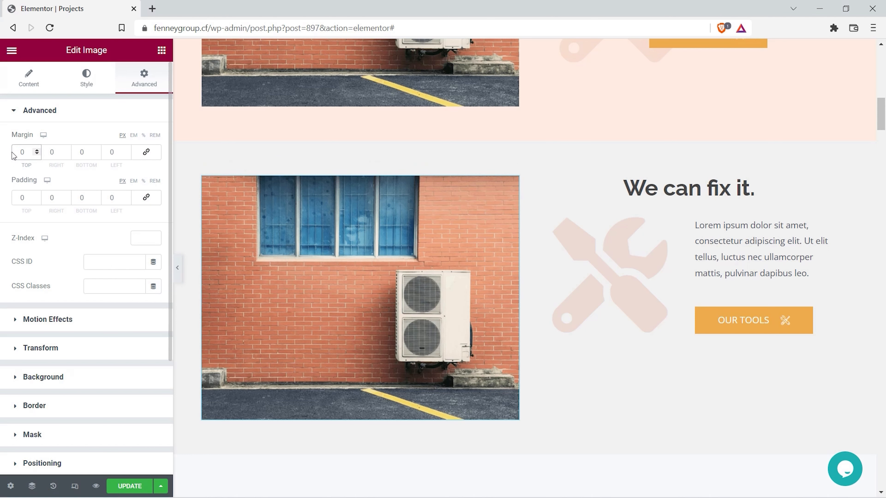
Step: Preview the page without the editing panel and compare the recreated section's padding with the original section above it
left_click(101, 119)
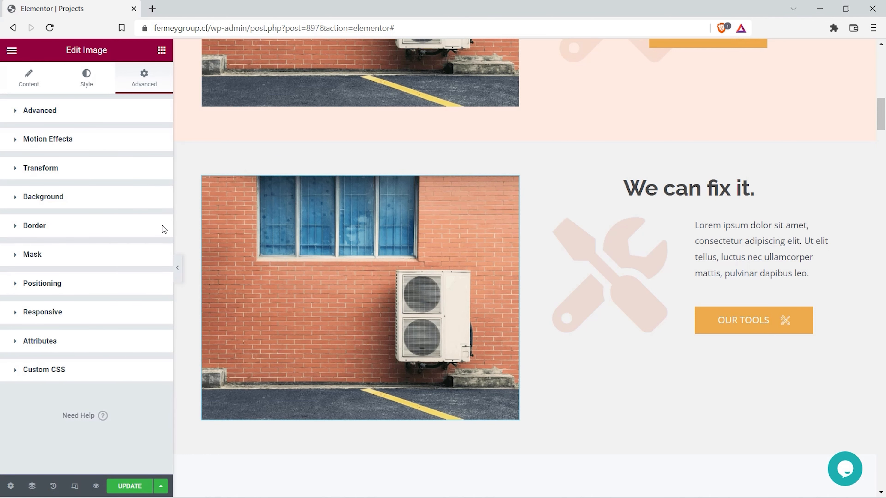
left_click(177, 269)
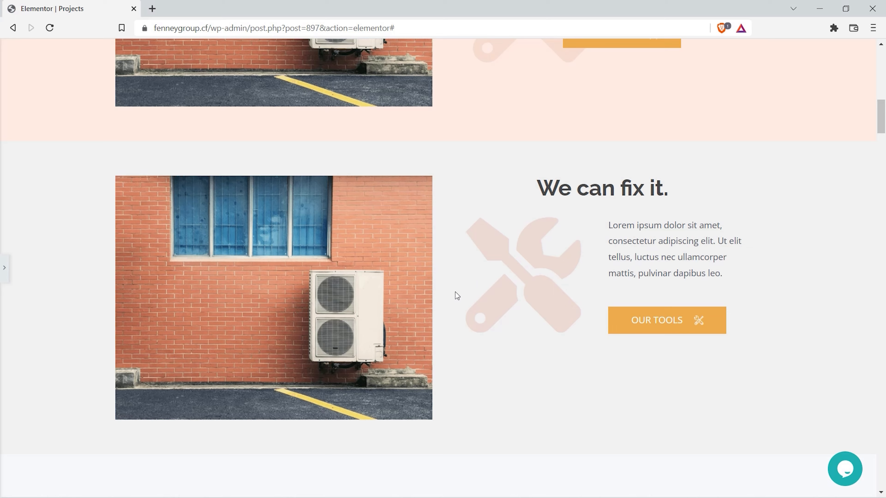
scroll(455, 292, "up", 5)
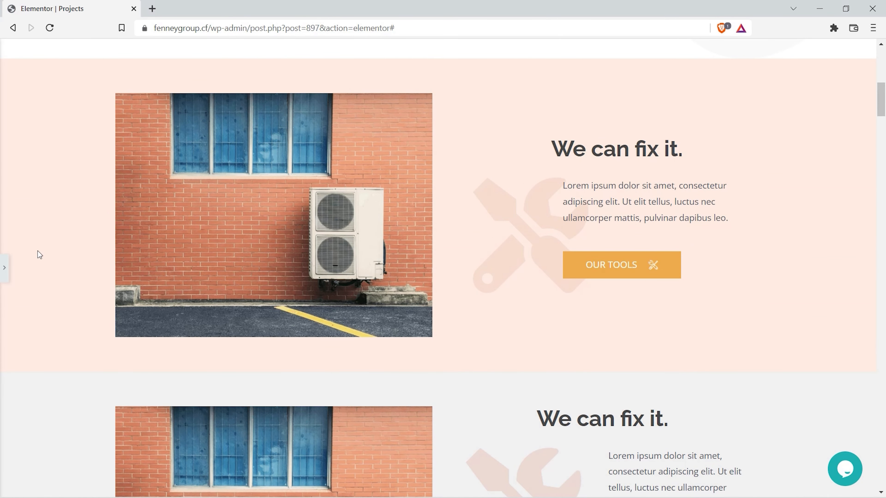
left_click(4, 268)
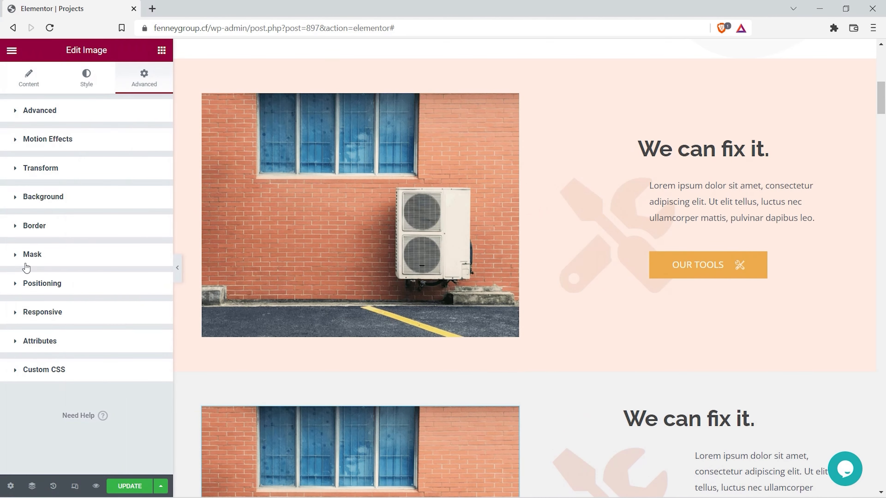
Step: Select the recreated "We can fix it." section and set its background type to Classic
scroll(491, 311, "down", 3)
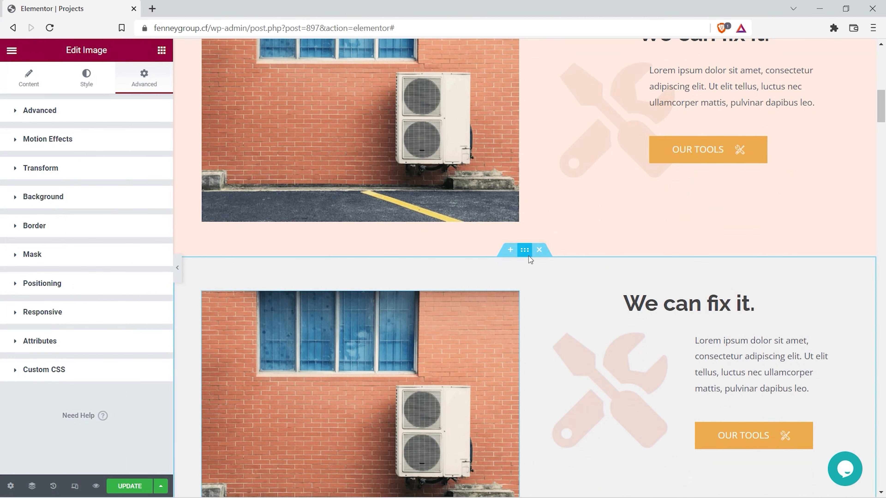
left_click(525, 250)
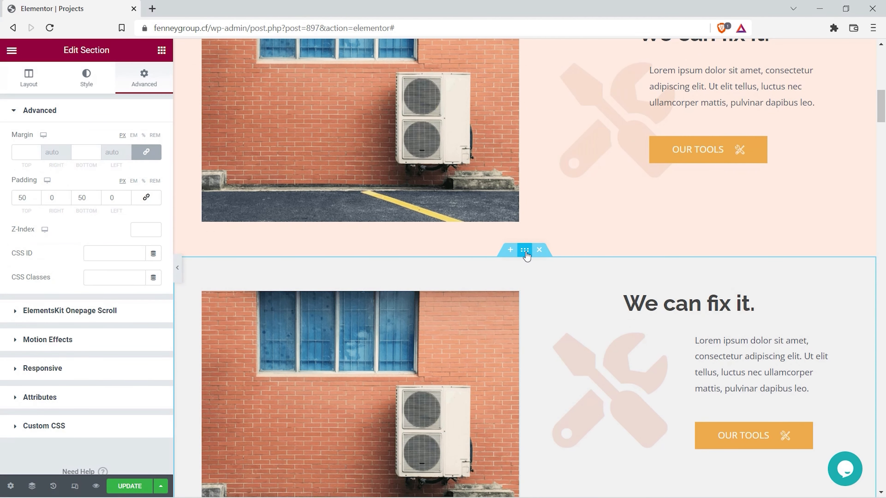
scroll(526, 255, "down", 2)
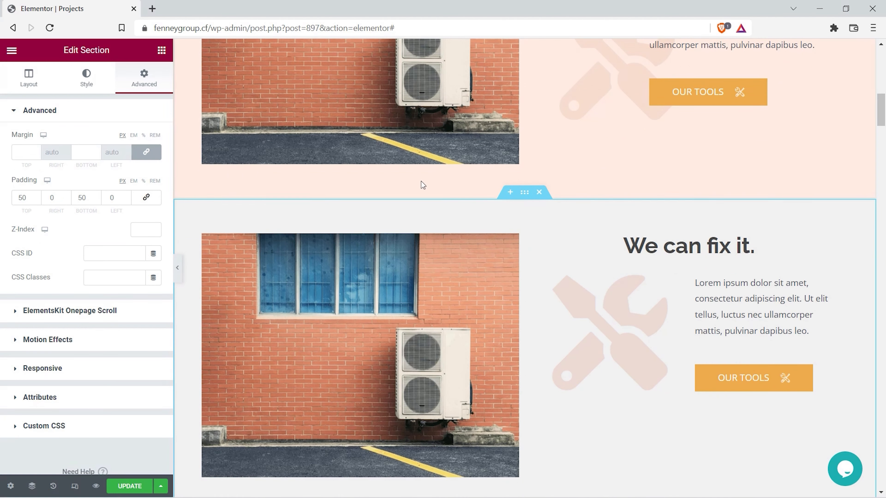
left_click(86, 82)
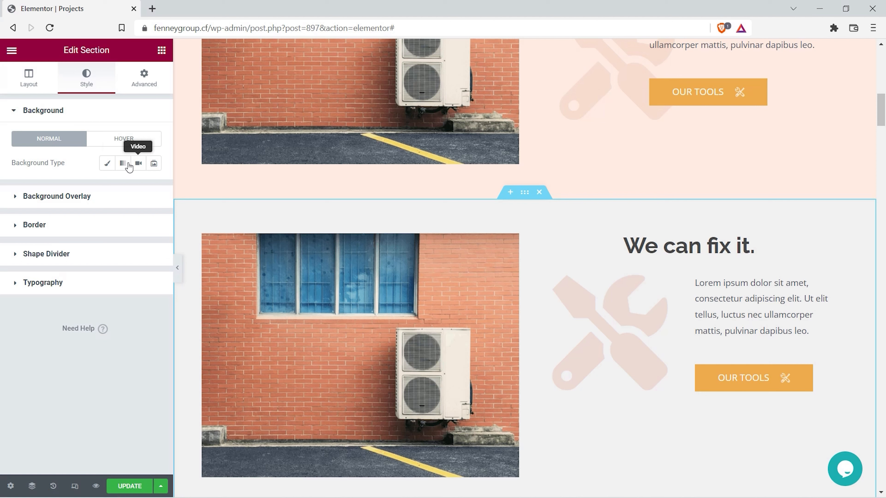
left_click(107, 164)
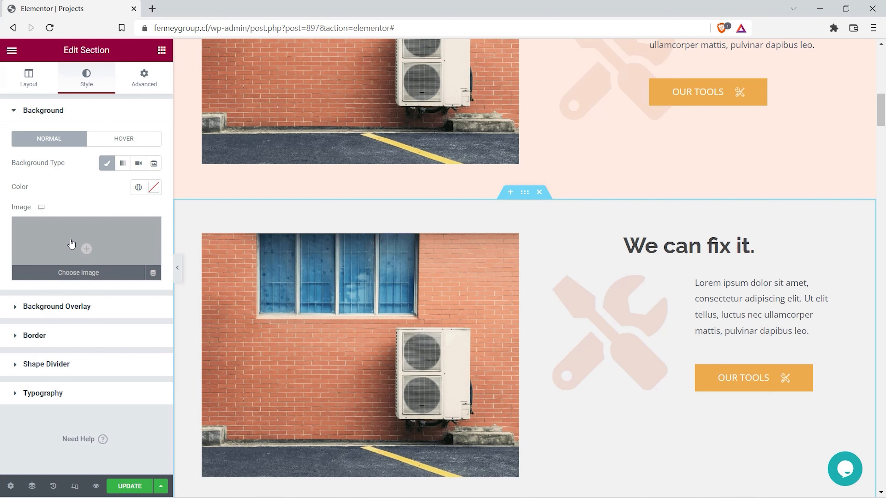
Step: Try a semi-transparent orange background colour on the recreated section and preview it beside the original section
left_click(152, 195)
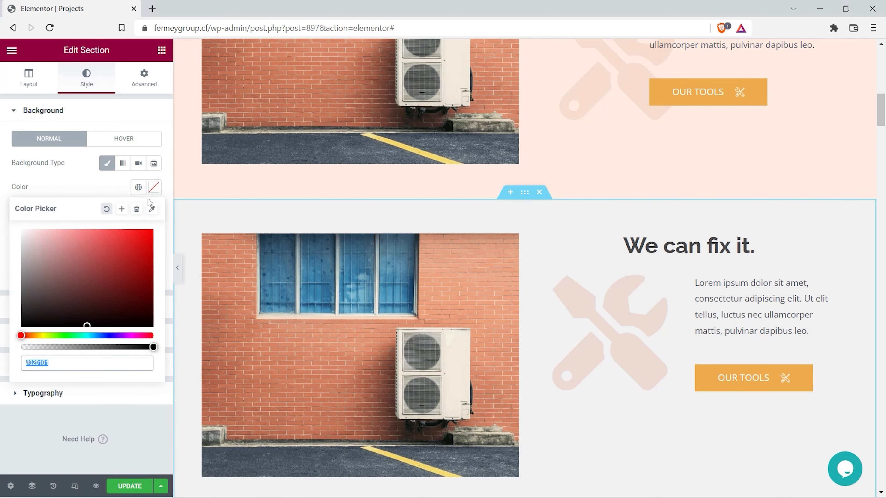
left_click(140, 237)
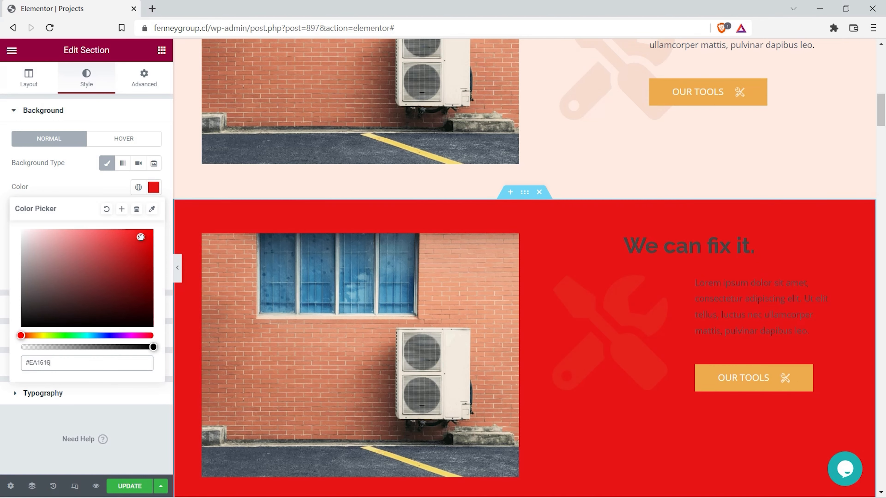
left_click_drag(21, 336, 31, 335)
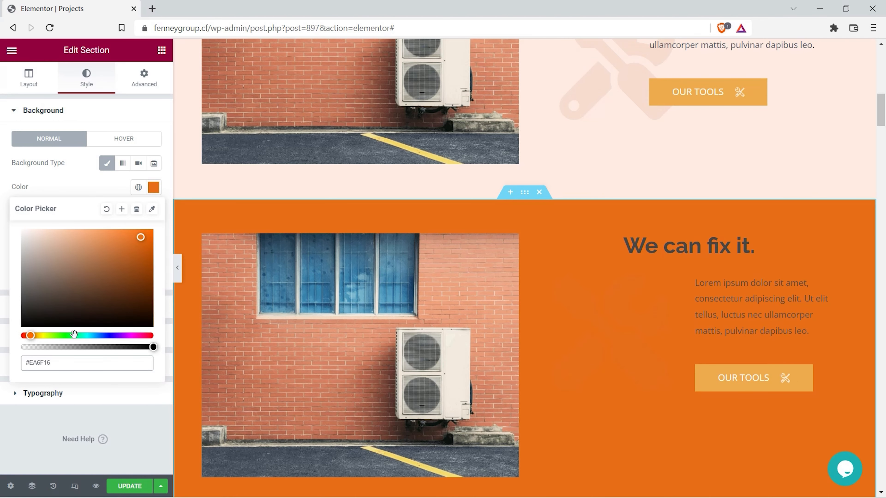
left_click_drag(153, 347, 36, 336)
left_click(177, 276)
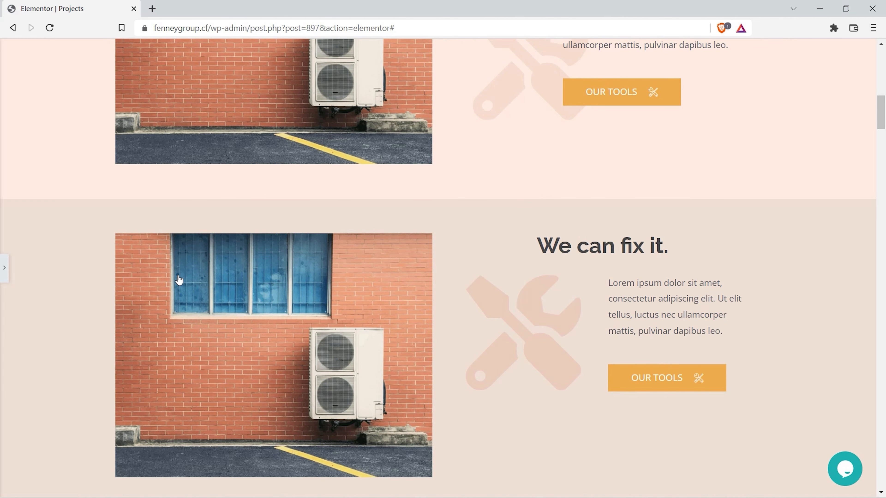
scroll(462, 234, "up", 5)
Step: Copy the background colour code #FFEDE4 from the original "We can fix it." section
left_click(4, 272)
left_click(453, 121)
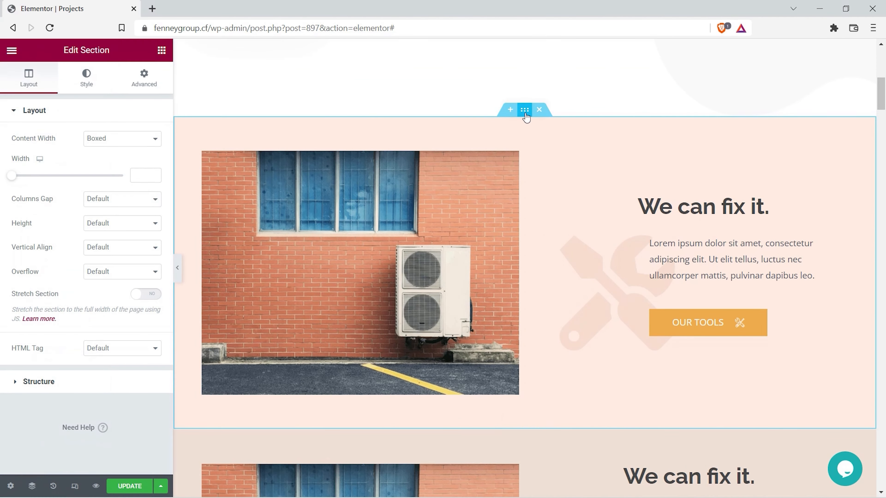
left_click(87, 78)
left_click(157, 188)
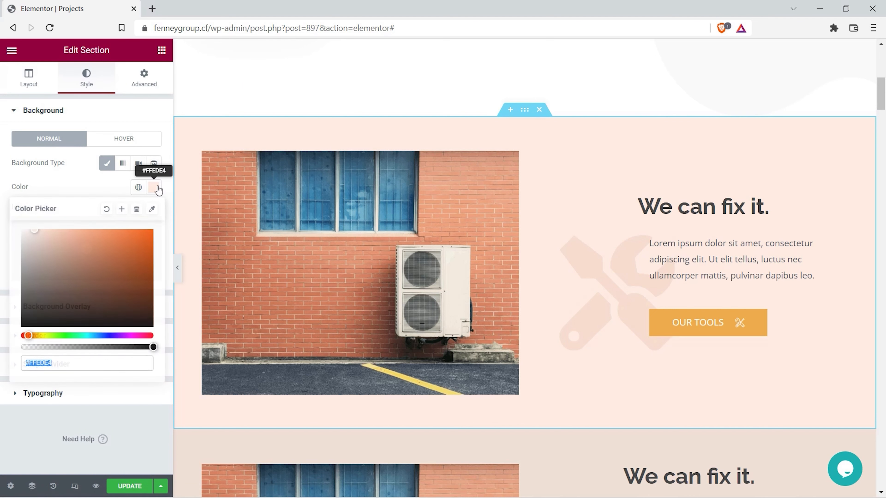
right_click(49, 364)
left_click(89, 177)
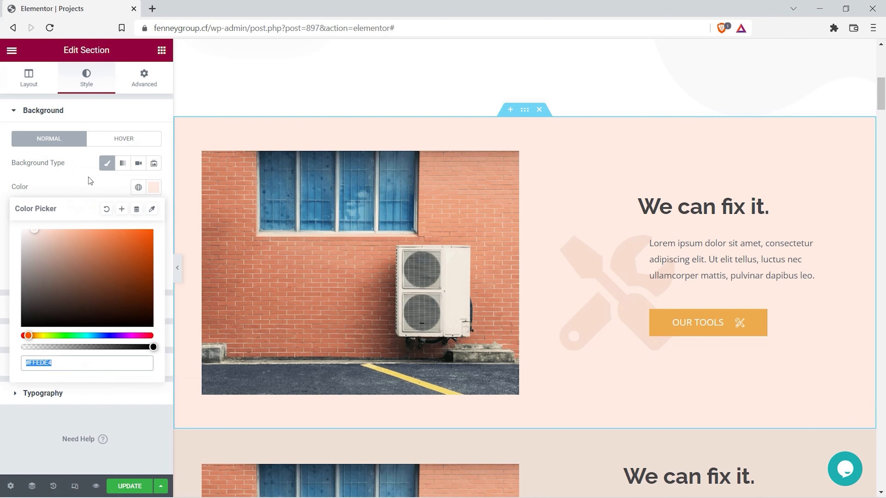
Step: Set the recreated section's background colour to the copied #FFEDE4
scroll(522, 314, "down", 3)
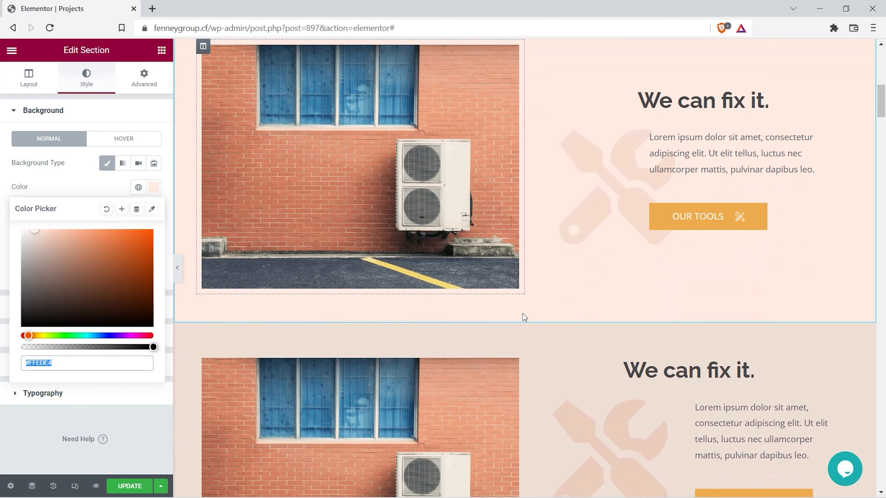
left_click(529, 313)
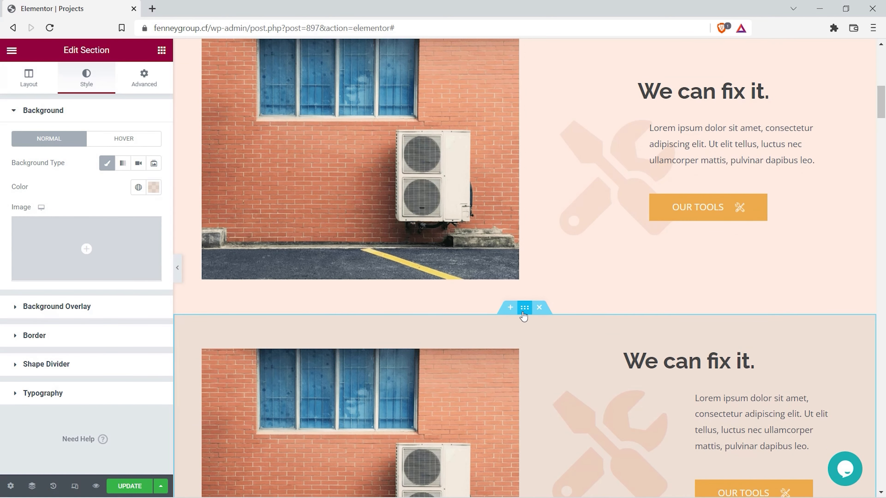
left_click(153, 187)
right_click(69, 363)
left_click(96, 189)
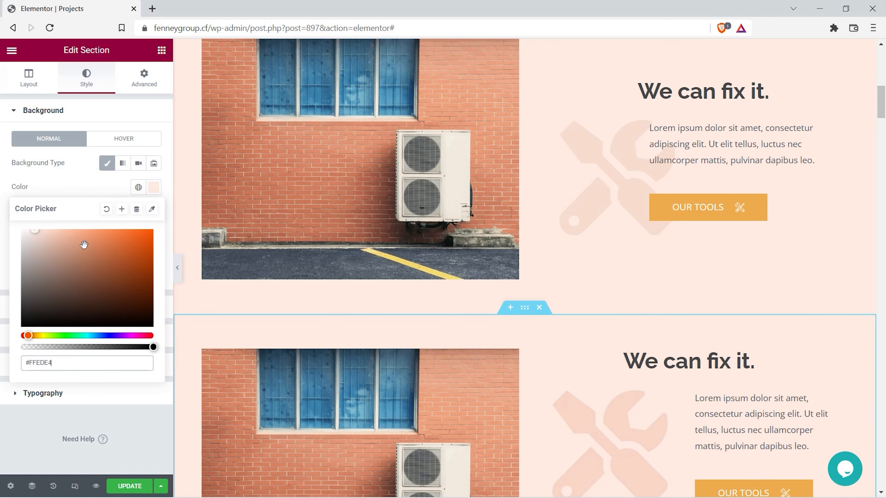
left_click(113, 384)
Step: Preview the page without the editing panel and compare the backgrounds and spacing of the two sections
left_click(177, 279)
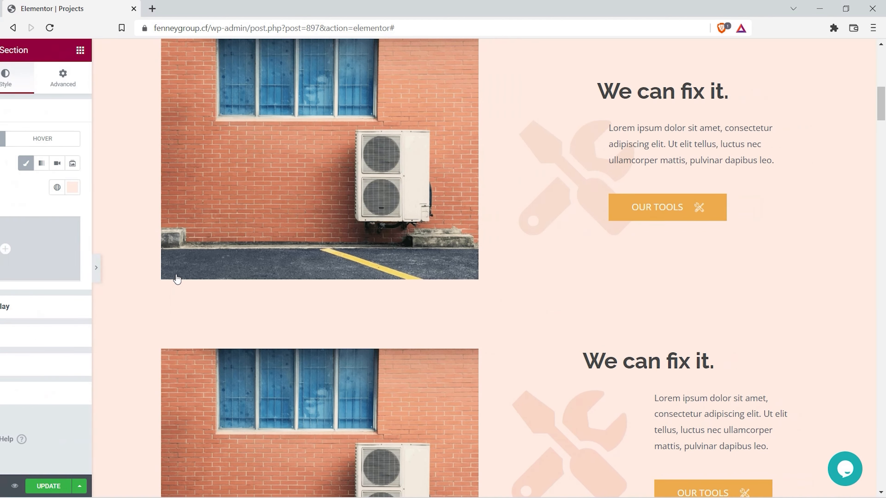
scroll(176, 275, "down", 5)
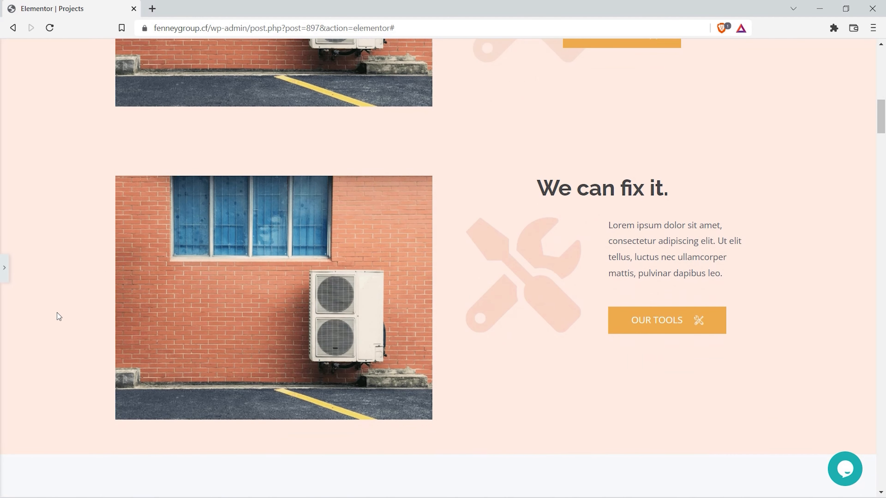
scroll(56, 312, "up", 5)
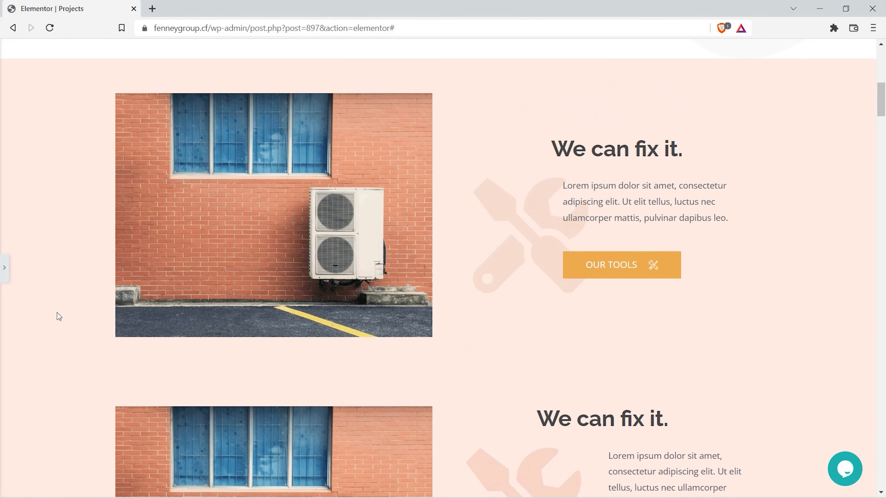
left_click(3, 277)
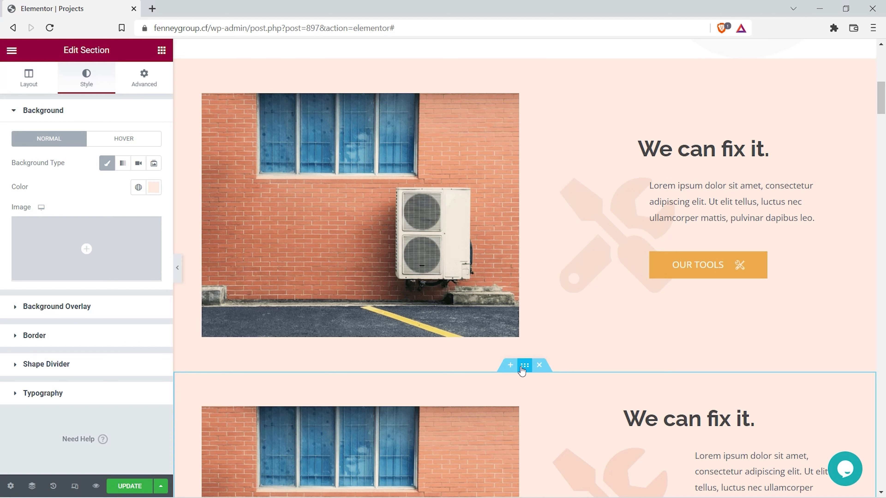
Step: Try a top padding of 57 px on the recreated section and reset it to 50 px
left_click(149, 93)
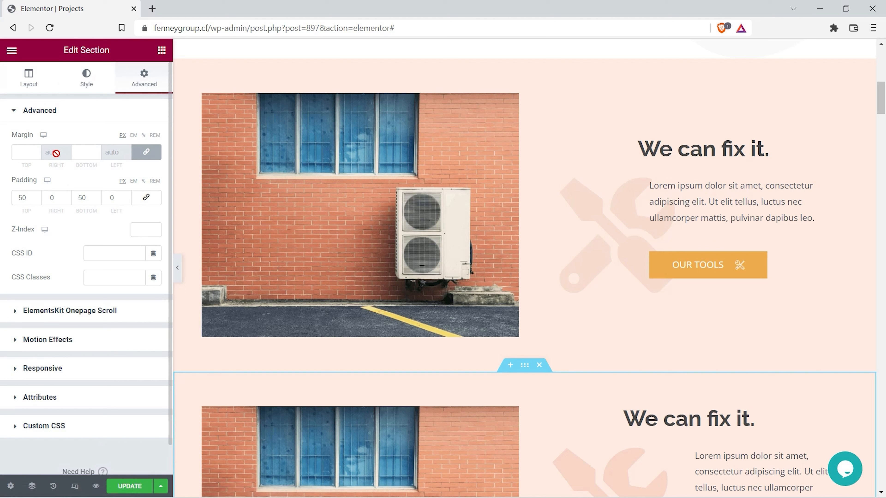
left_click(36, 194)
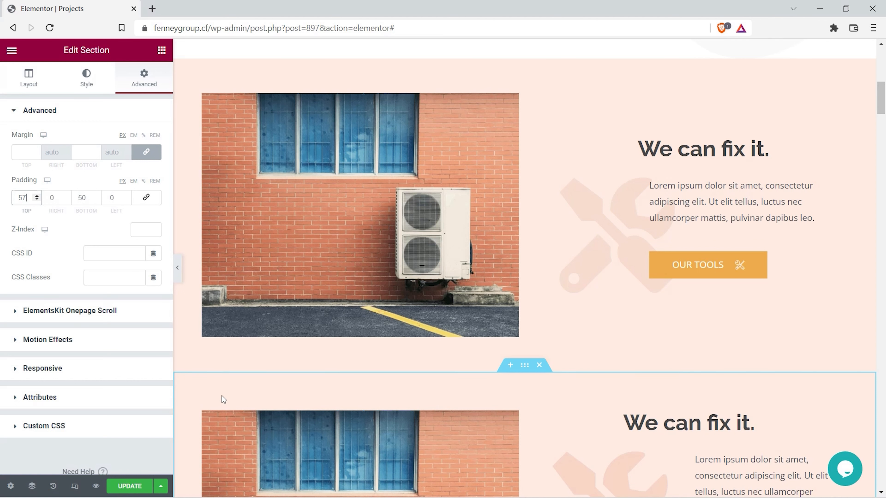
left_click(36, 200)
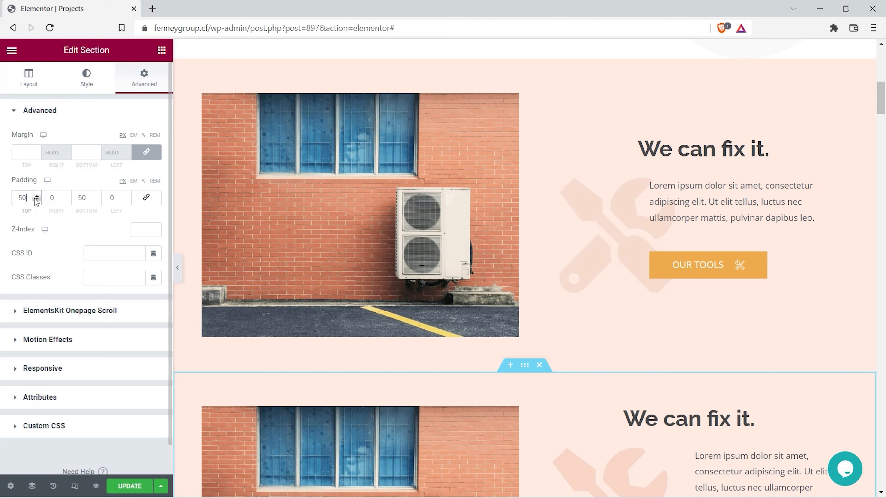
Step: Unlink the recreated section's margin values, set the top margin to 35 px and preview the gap between the sections
left_click(145, 157)
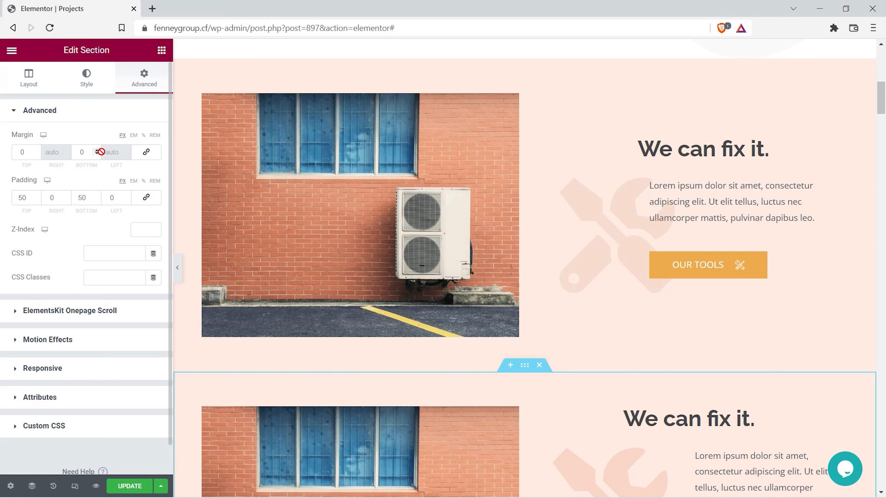
left_click_drag(37, 150, 37, 152)
left_click(178, 267)
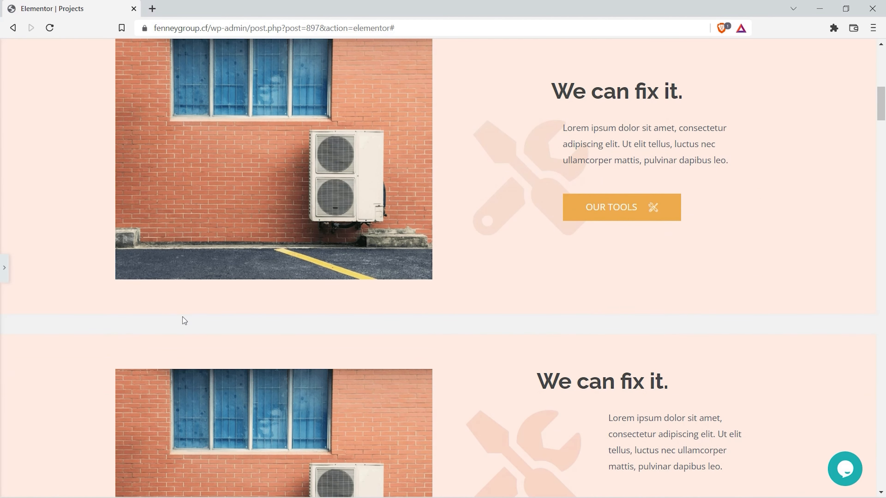
scroll(181, 317, "down", 6)
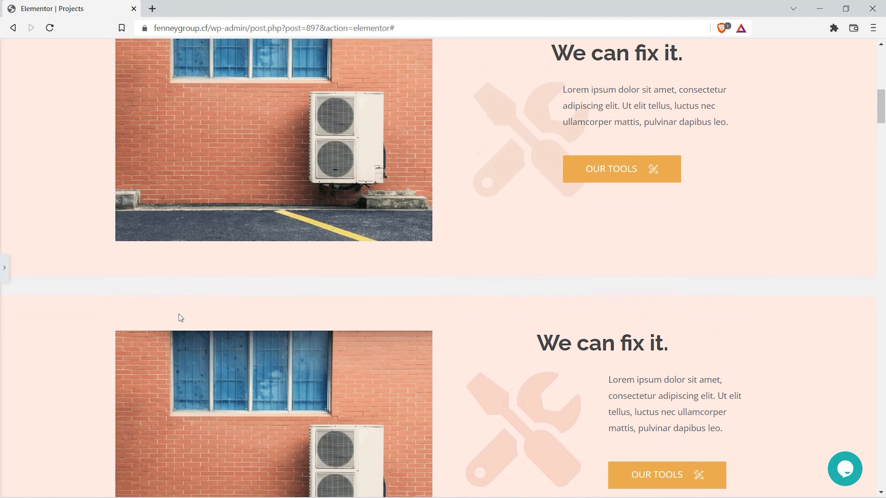
scroll(181, 317, "up", 3)
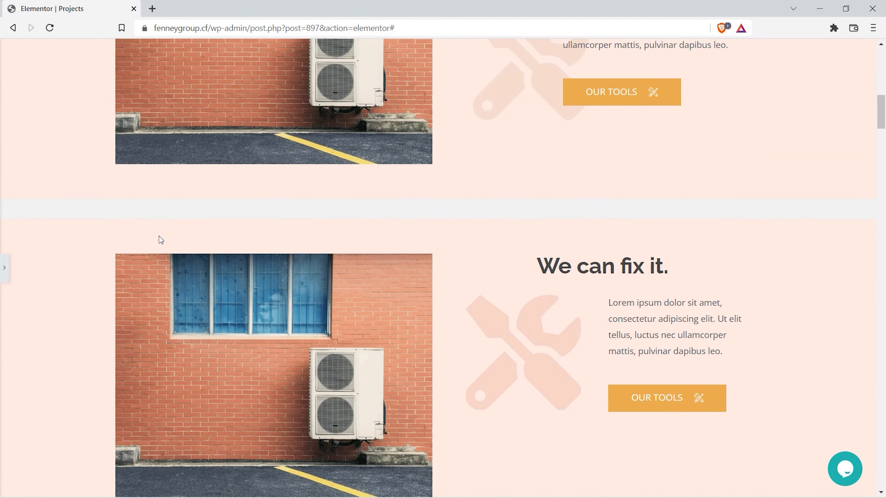
left_click(4, 267)
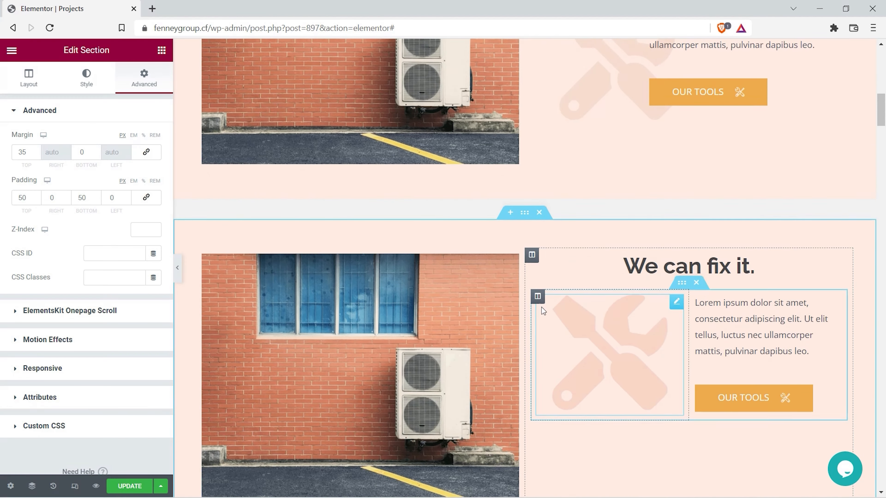
Step: Unlink the padding values of the recreated section's text column and set 85 px top and 50 px left padding
scroll(591, 268, "up", 5)
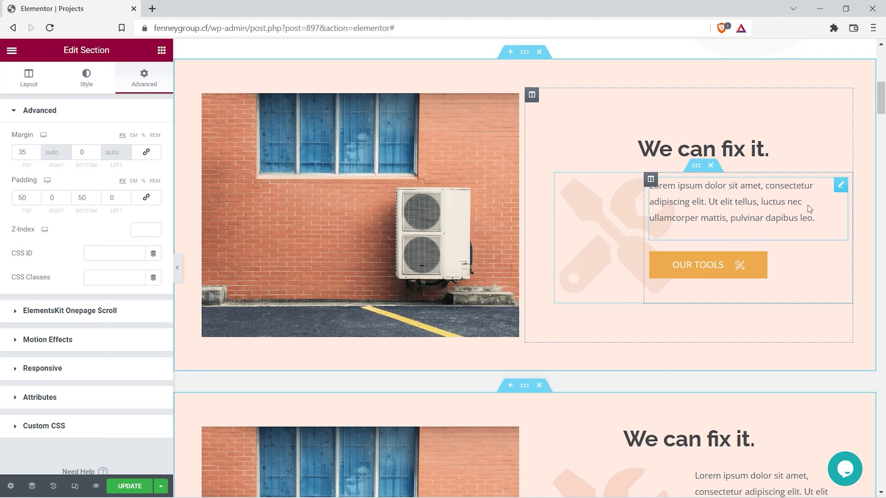
scroll(624, 238, "down", 5)
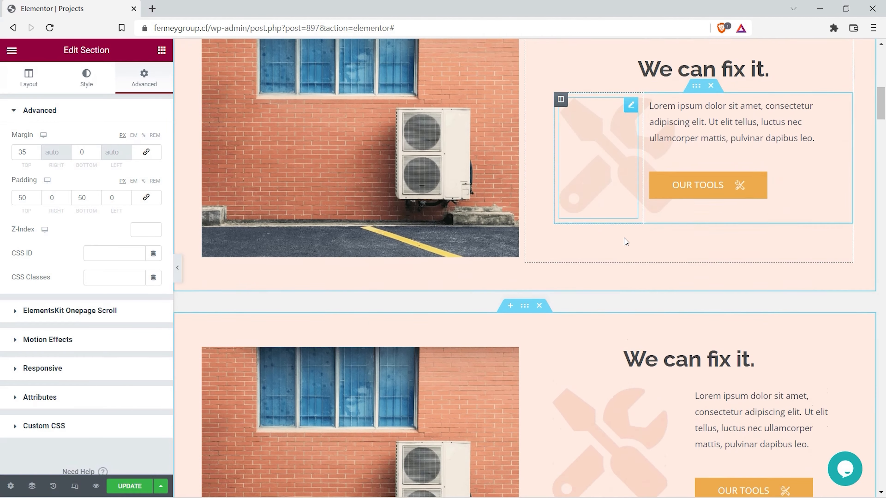
scroll(746, 310, "down", 2)
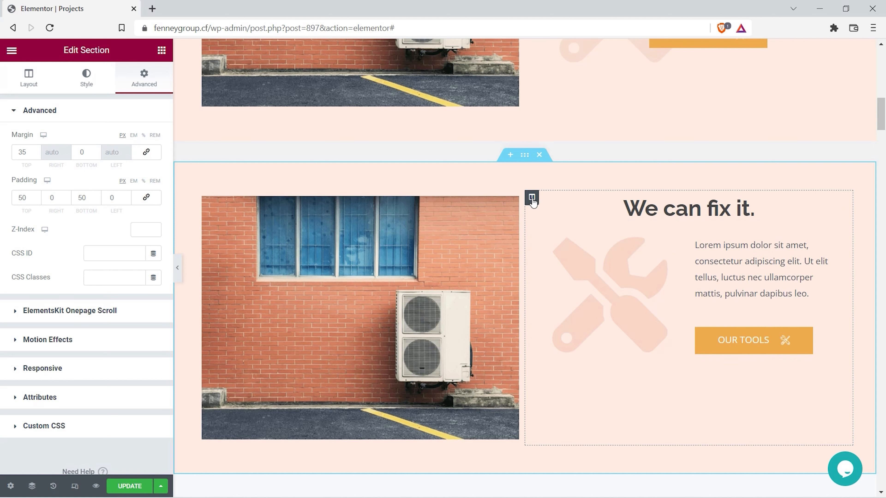
left_click(530, 198)
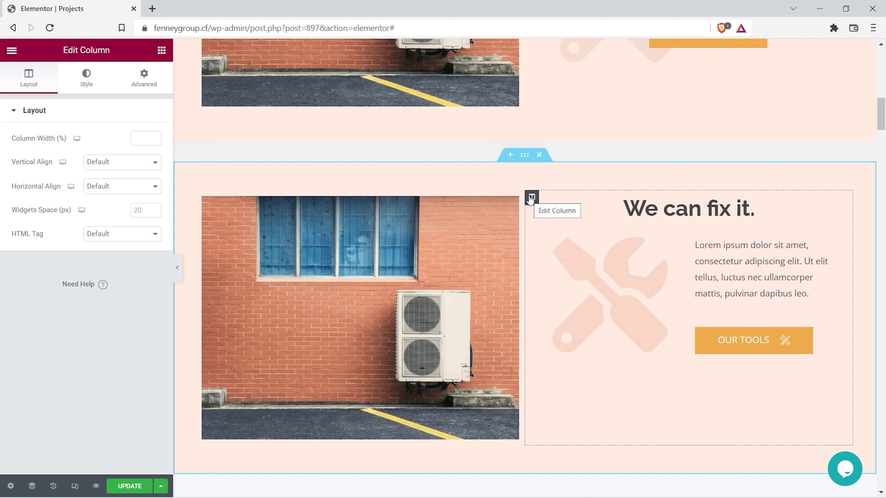
left_click(153, 87)
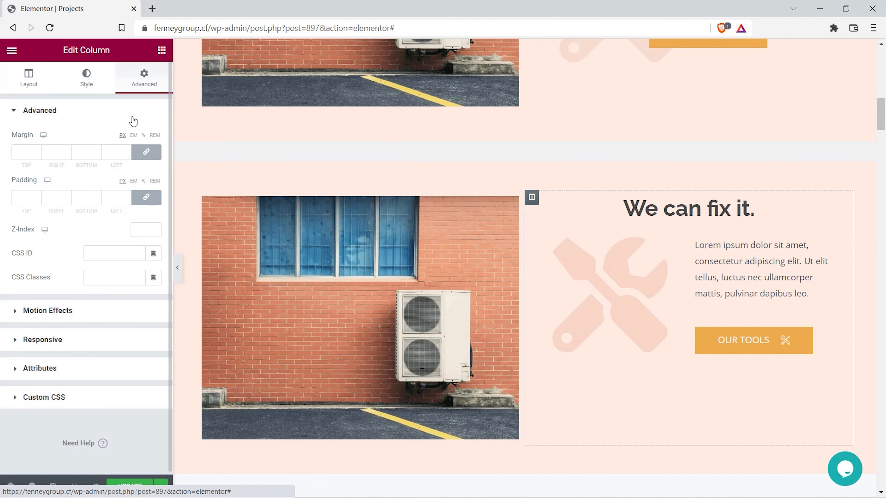
left_click(141, 201)
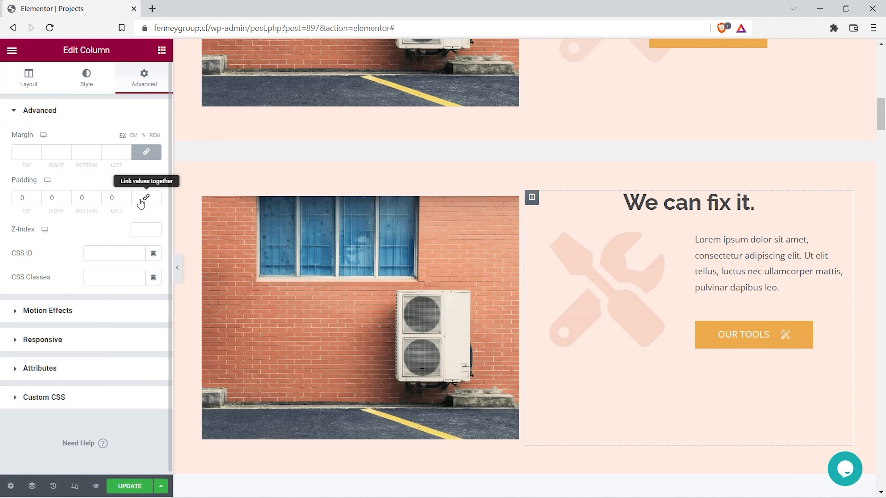
left_click_drag(28, 198, 10, 199)
type("85")
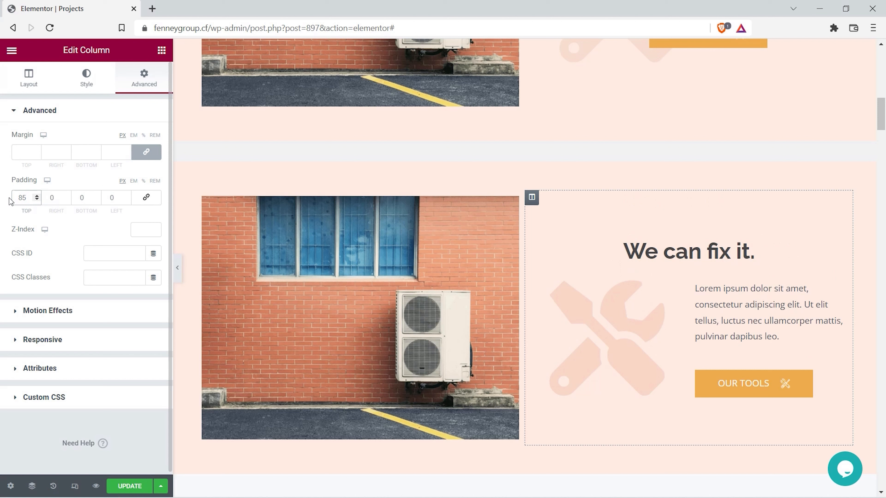
double_click(108, 200)
type("50")
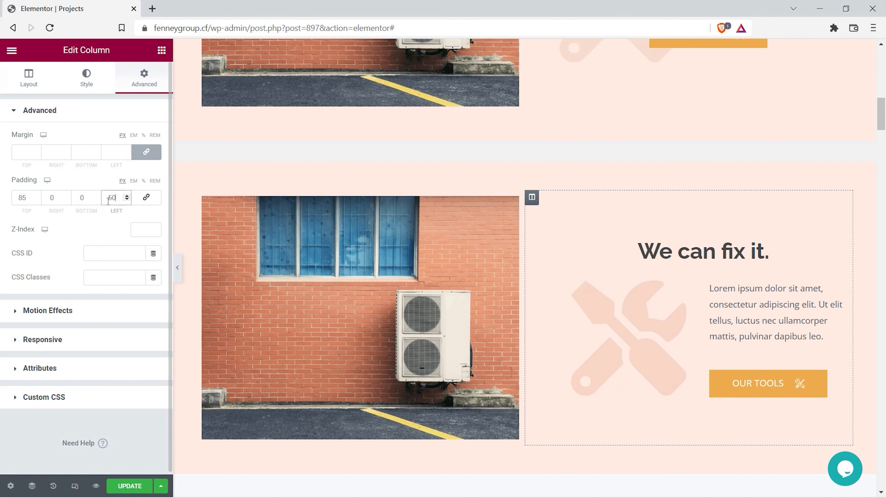
Step: Preview the page without the editing panel and compare the recreated section's icon, text and button layout with the original
left_click(177, 267)
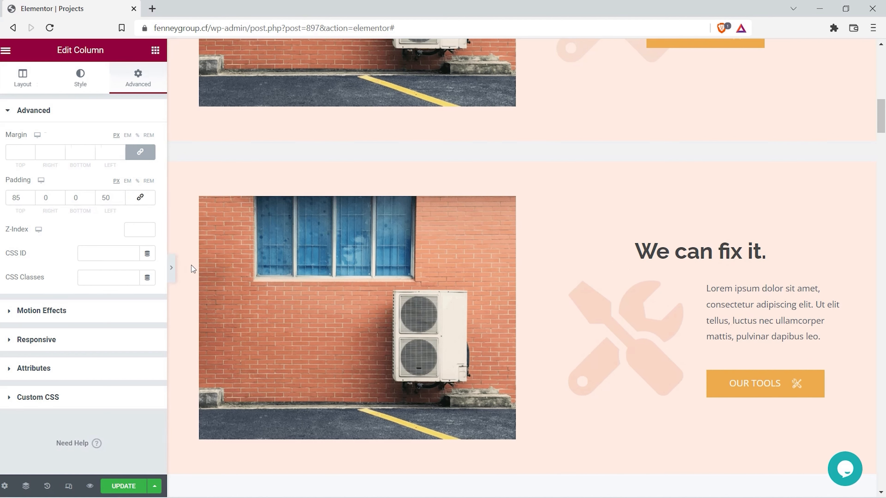
scroll(372, 291, "up", 5)
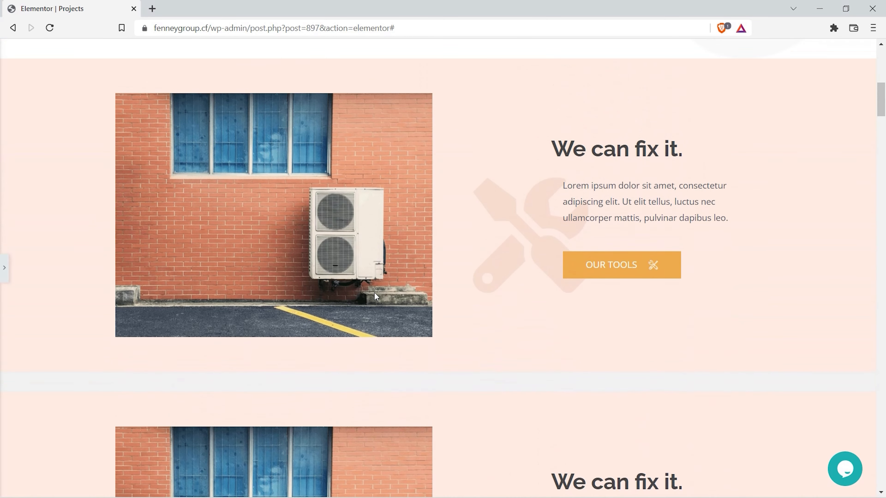
scroll(375, 293, "down", 3)
scroll(375, 293, "up", 4)
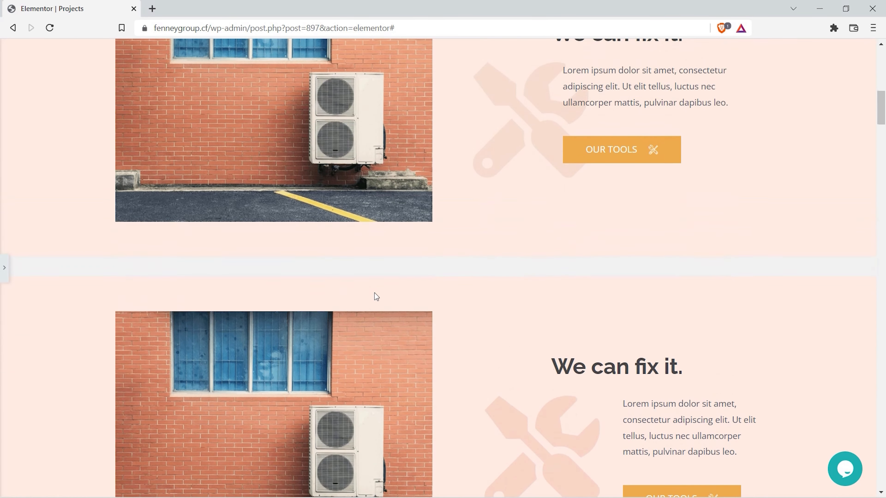
scroll(375, 296, "up", 3)
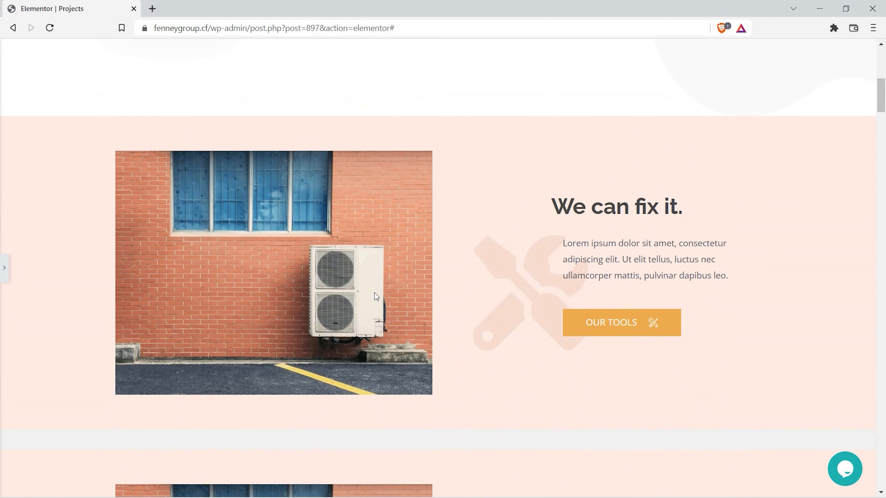
scroll(374, 293, "down", 5)
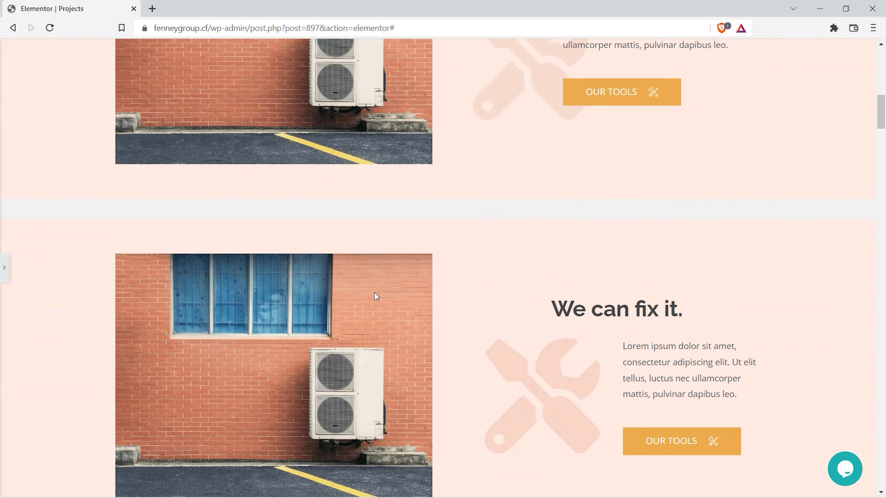
Step: Set the width of the inner column holding the tools icon in the recreated section to 30%
left_click(4, 268)
scroll(670, 215, "down", 4)
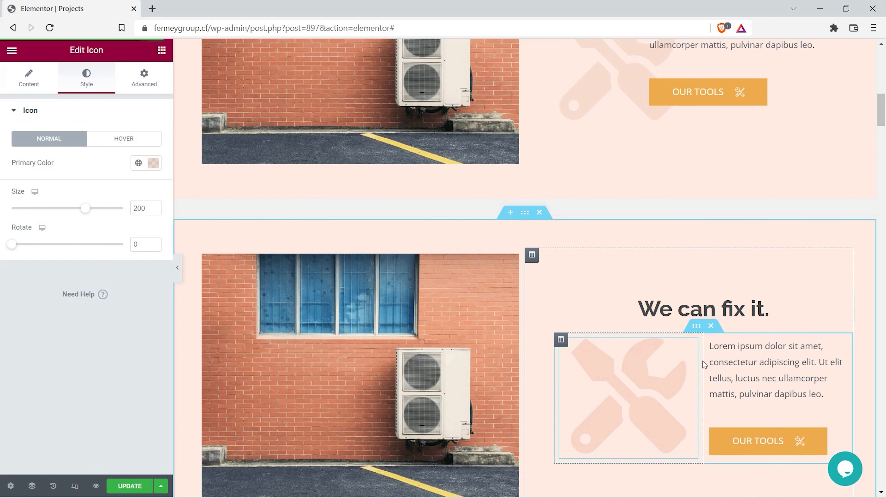
mouse_move(703, 361)
left_mouse_down()
mouse_move(647, 360)
mouse_move(707, 367)
left_mouse_up()
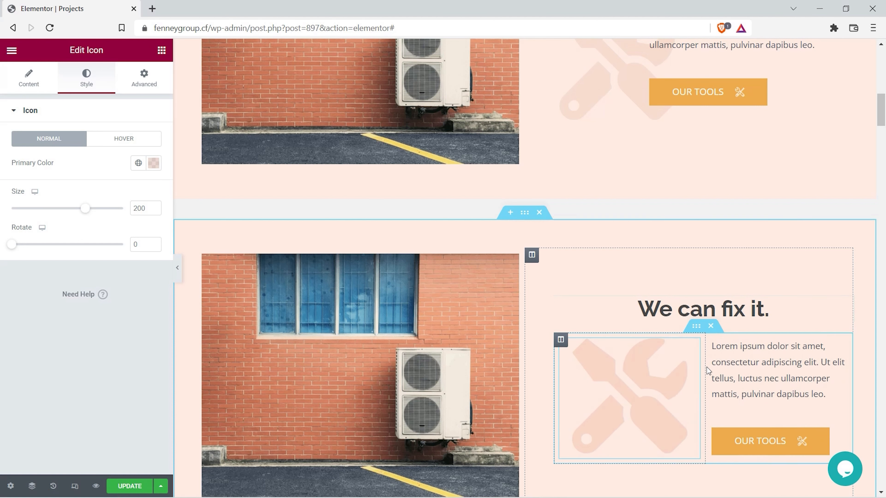
left_click(560, 339)
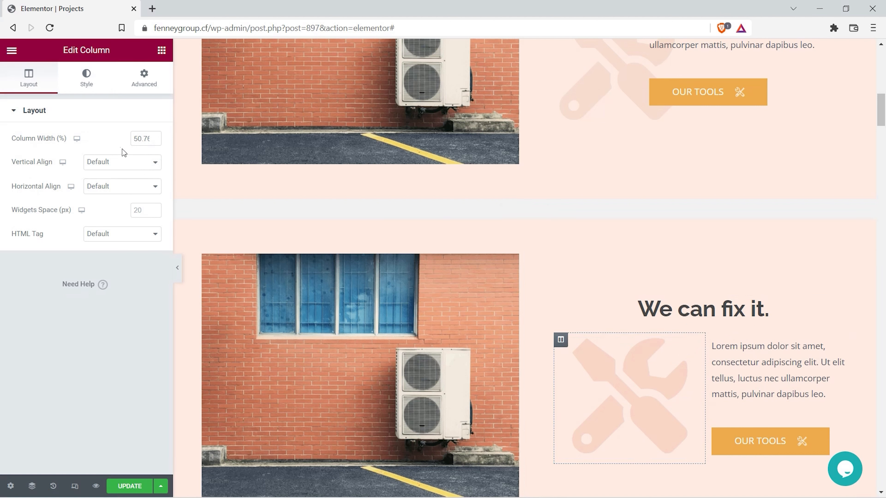
double_click(151, 139)
type("50")
Step: Preview both "We can fix it." sections without the editing panel and compare how the icon overlaps the text
left_click(177, 268)
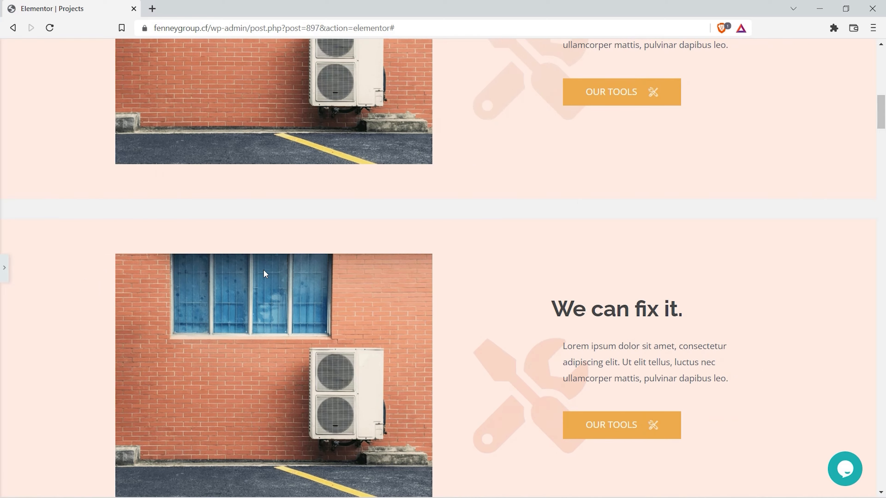
scroll(526, 332, "down", 5)
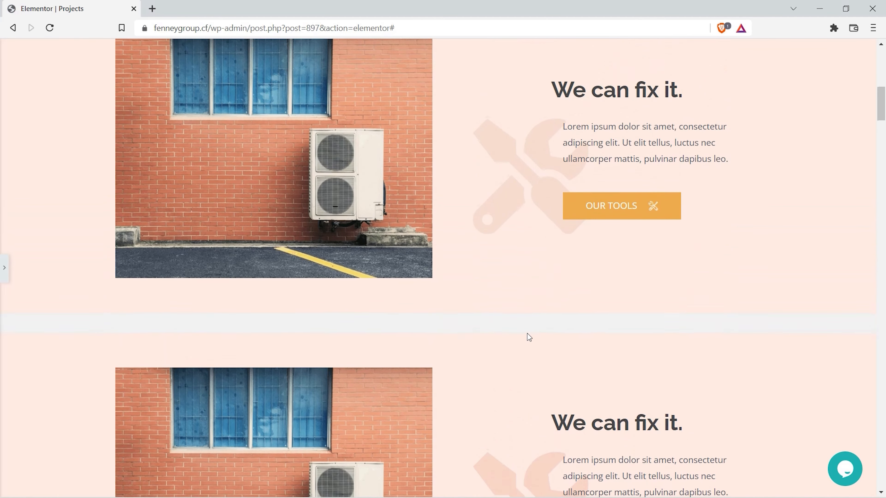
scroll(527, 333, "down", 4)
scroll(527, 334, "up", 3)
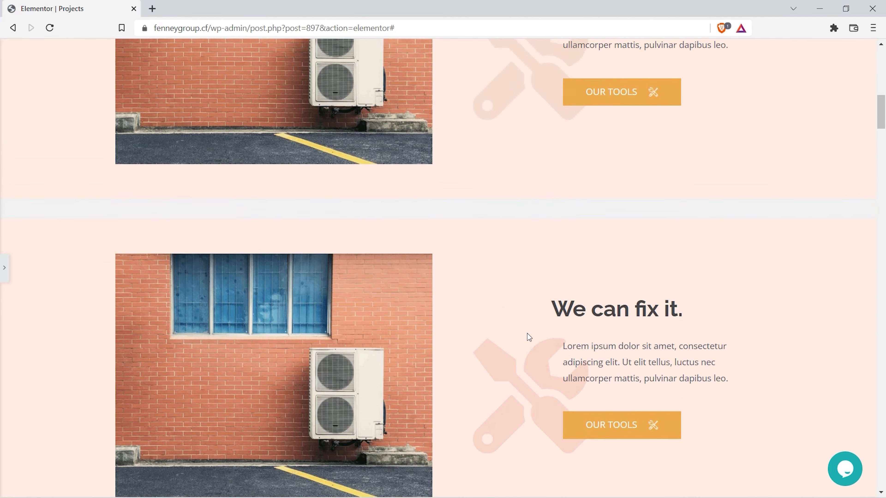
scroll(527, 334, "down", 4)
scroll(530, 333, "up", 1)
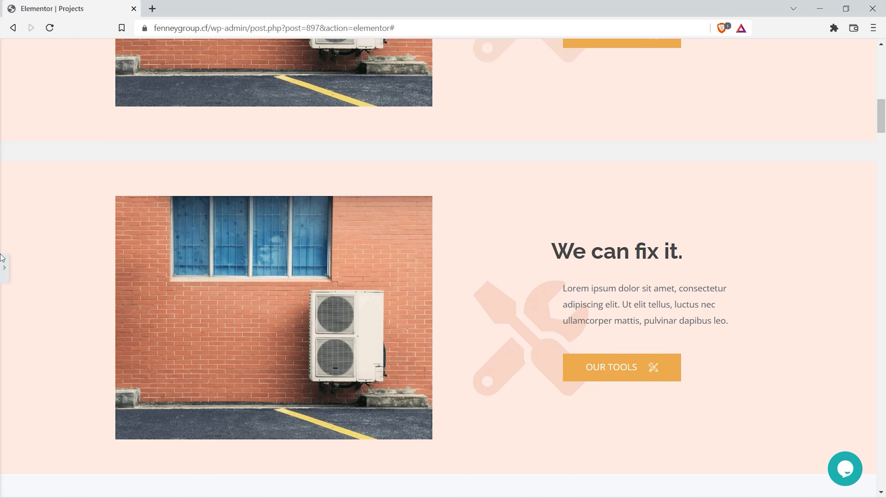
Step: Set the link of the recreated section's OUR TOOLS button to fenneygroup.cf/about and update the page
left_click(3, 266)
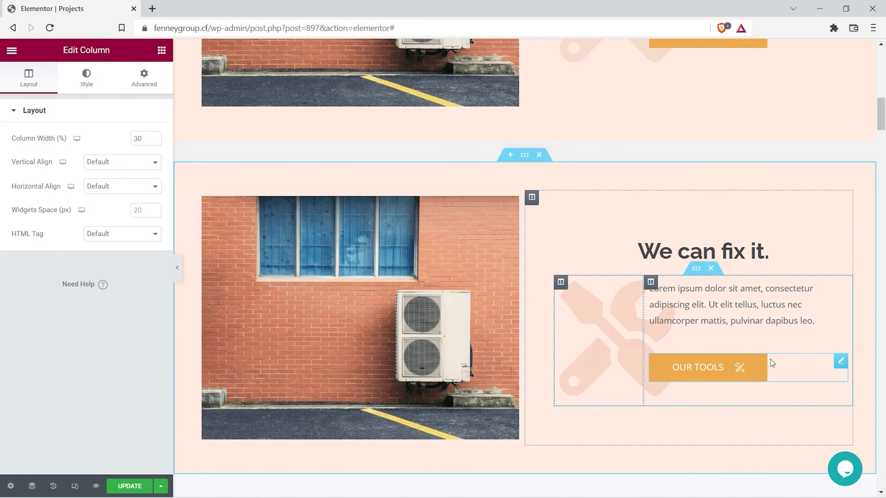
left_click(772, 362)
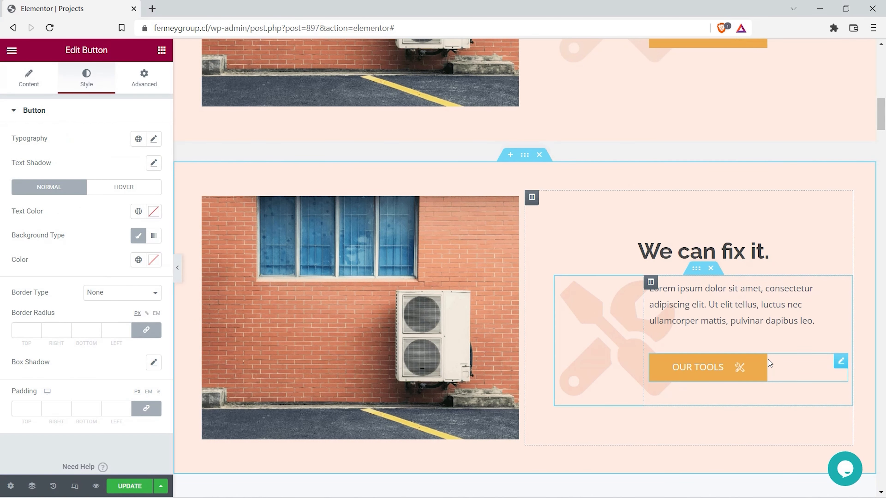
left_click(29, 82)
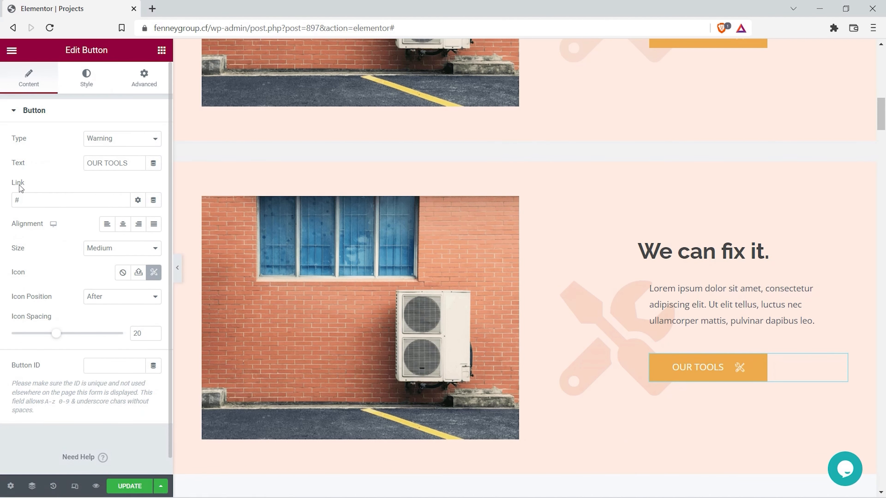
left_click_drag(25, 202, 10, 206)
type("fenneygroup.cf/about")
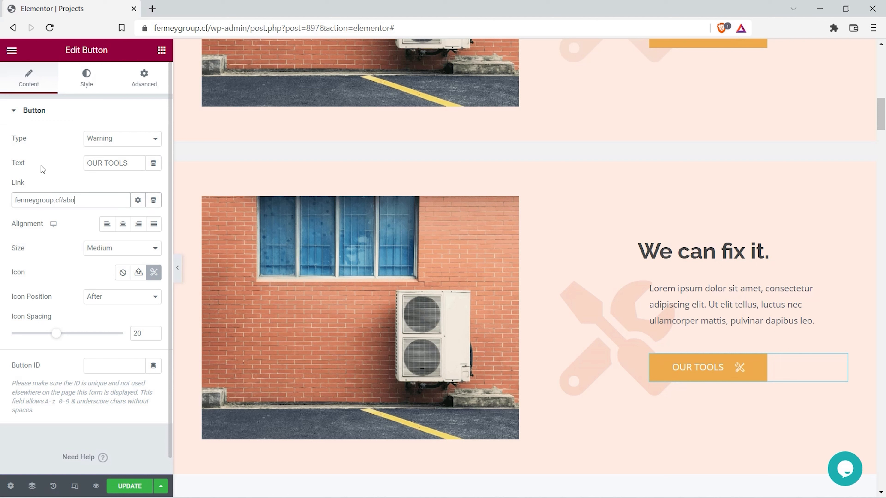
left_click(1, 189)
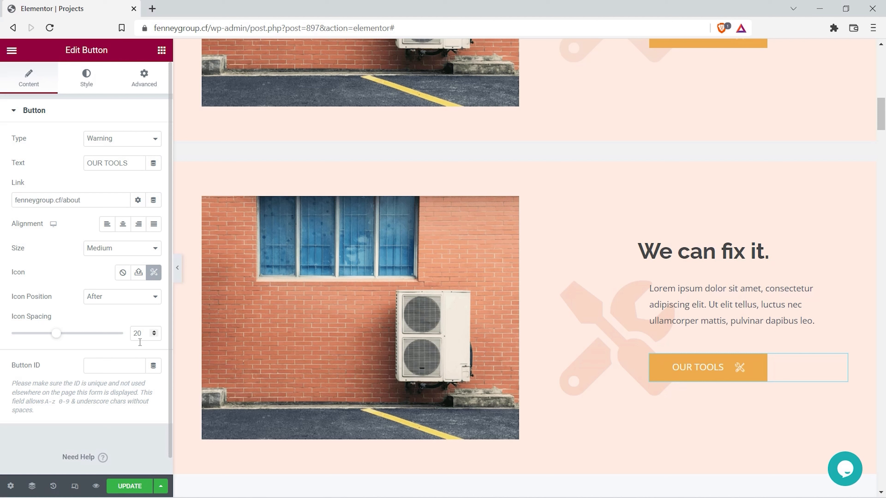
left_click(140, 487)
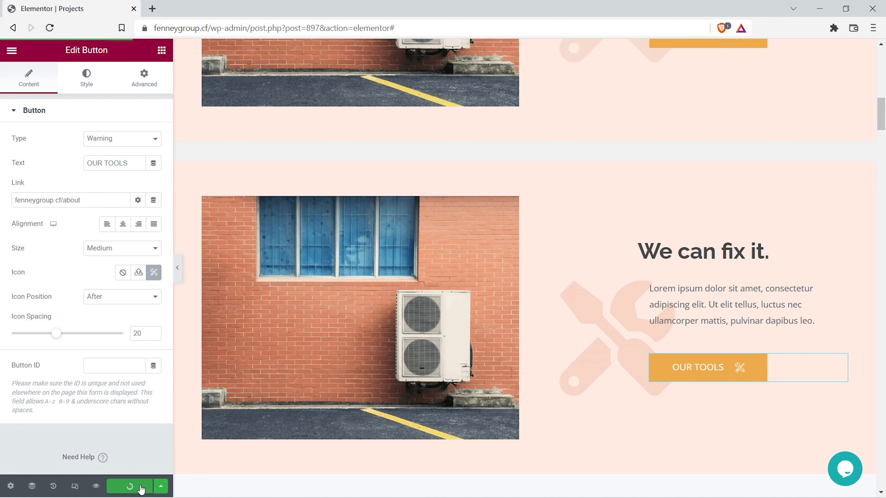
Step: Preview the updated page without the editing panel and check the finished section against the original
left_click(178, 268)
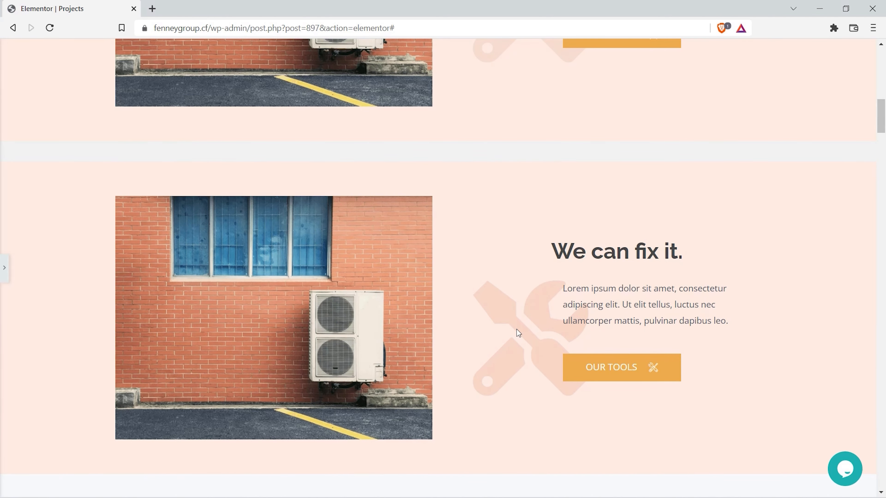
scroll(516, 330, "up", 4)
scroll(515, 329, "down", 2)
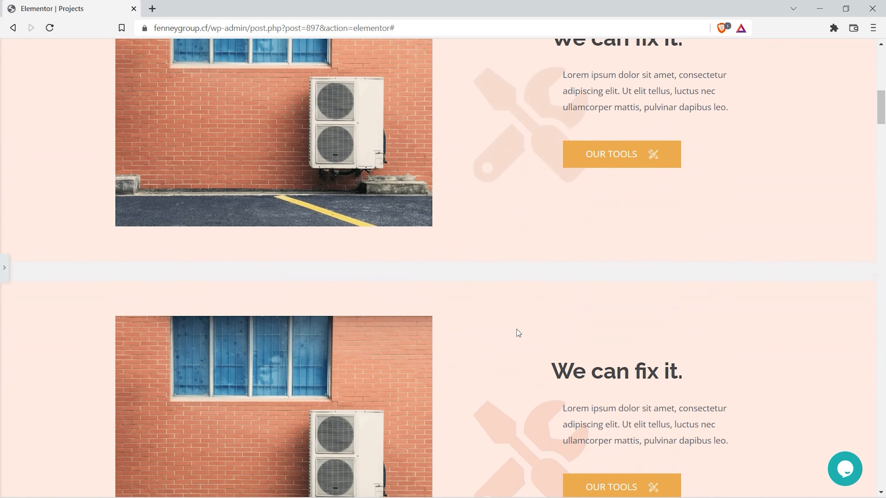
scroll(516, 330, "down", 3)
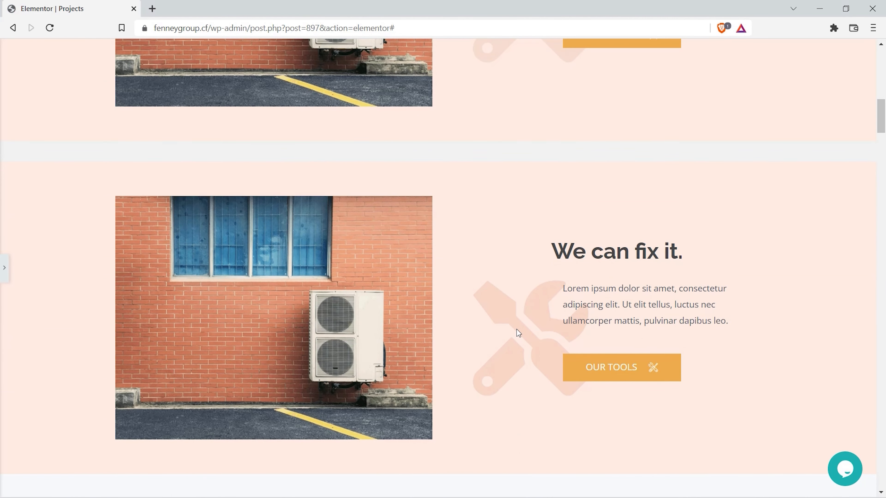
left_click(153, 9)
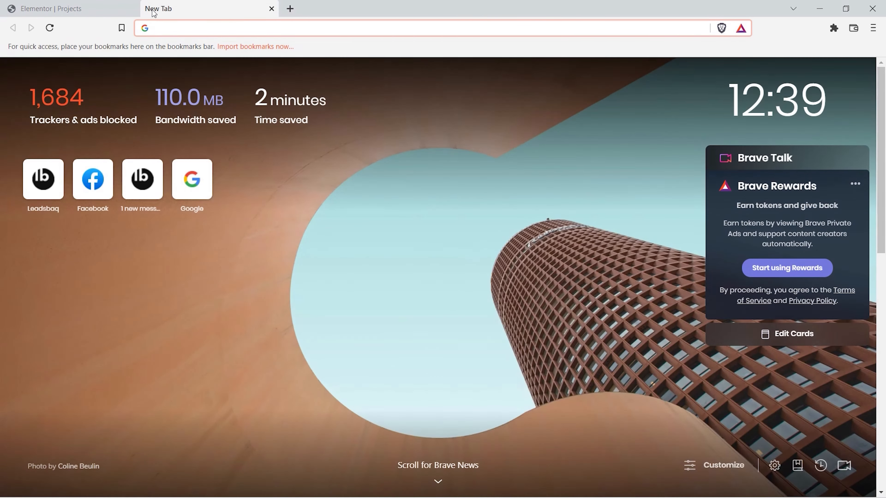
type("https://fenneygroup.cf/")
key("Return")
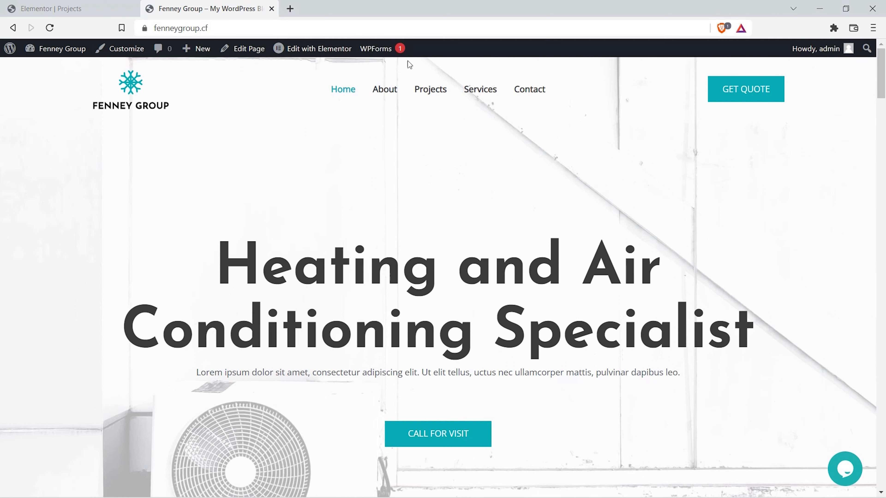
left_click(430, 100)
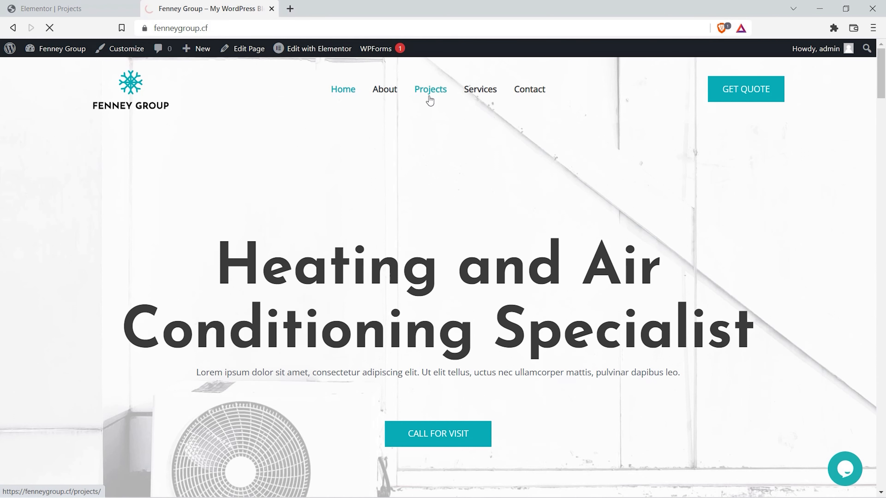
scroll(430, 109, "down", 5)
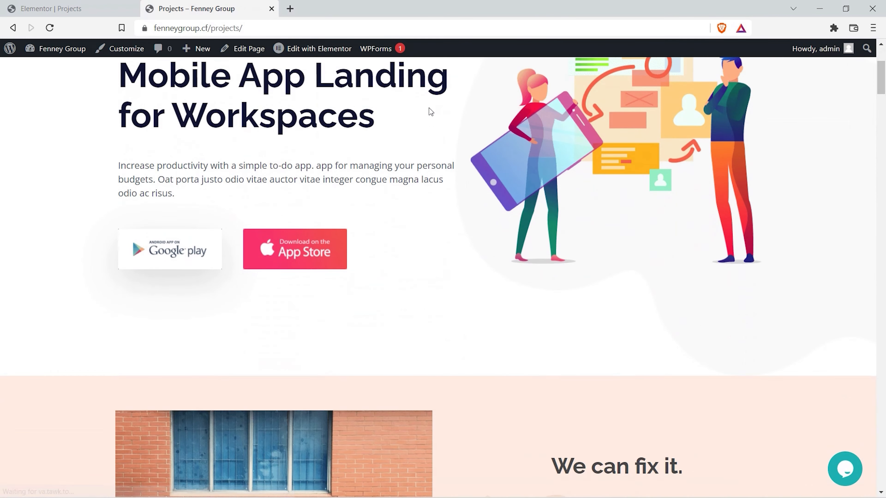
scroll(429, 111, "down", 10)
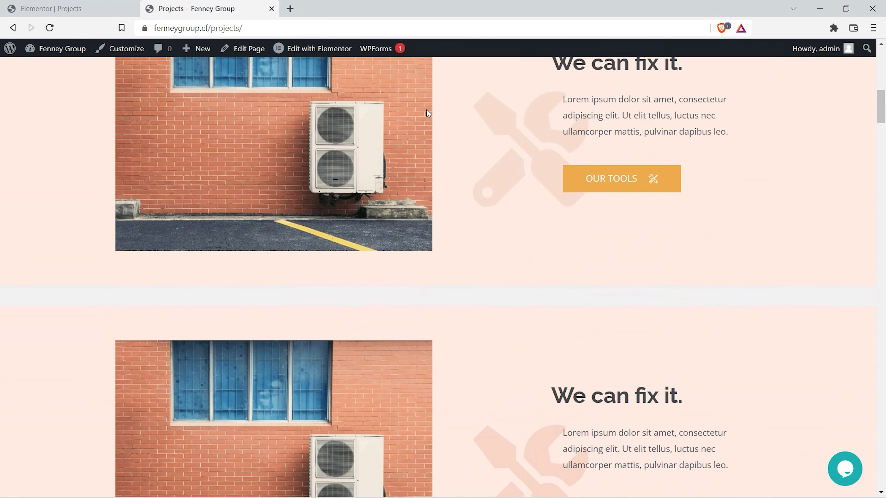
scroll(426, 110, "down", 5)
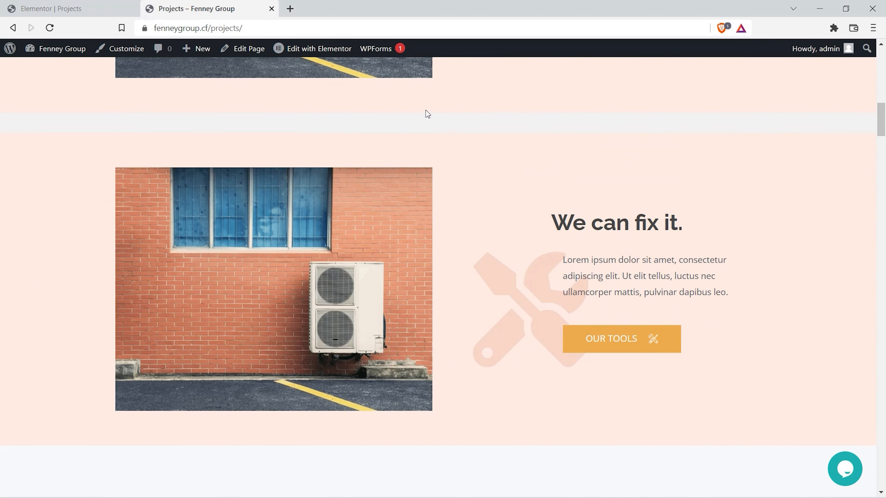
left_click(605, 344)
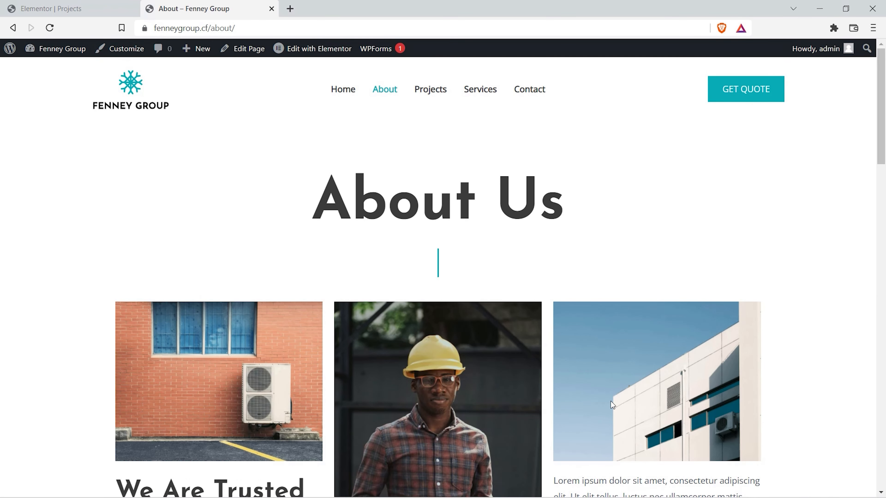